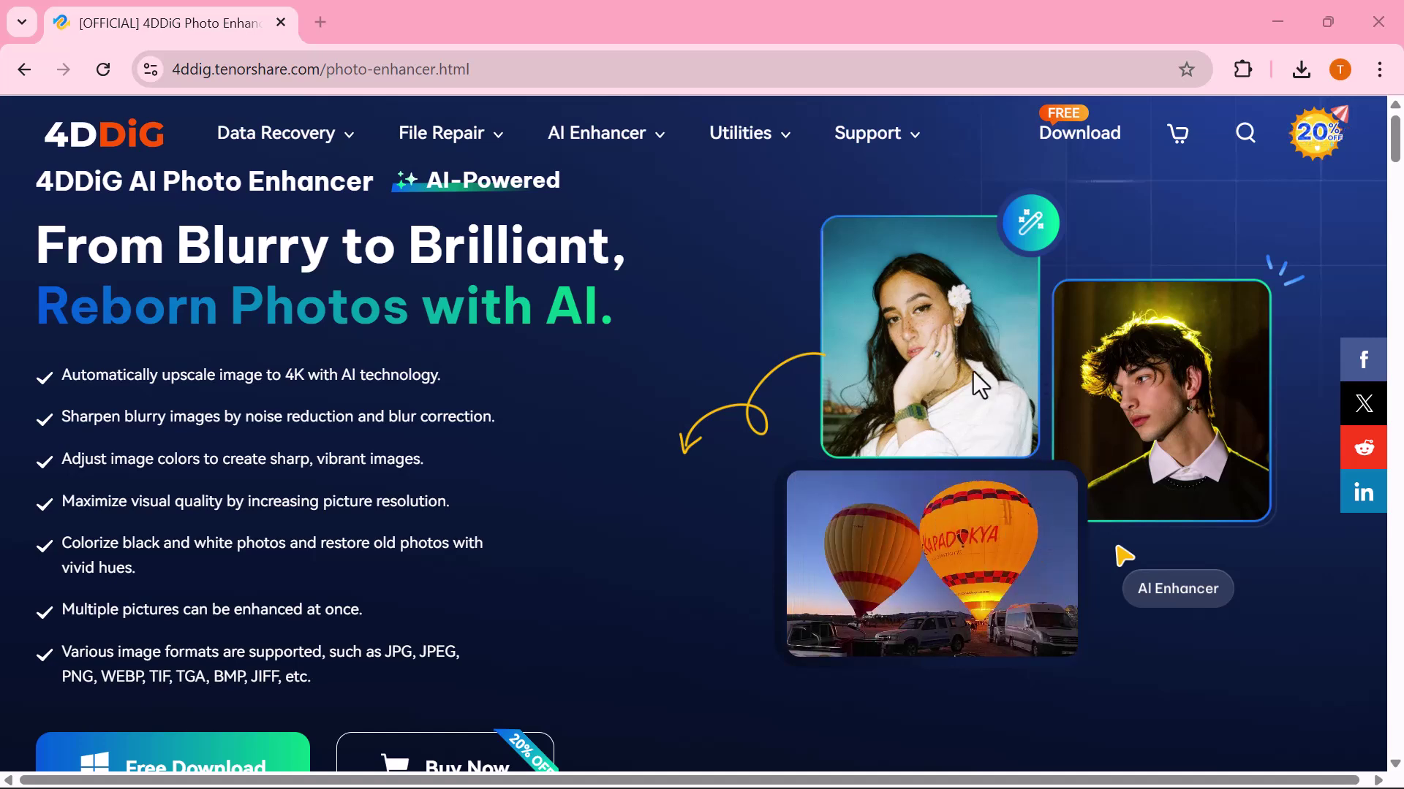
Scroll the Photo Enhancer page down to the AI Upscale Image Quality before/after slider and four AI models.
{"action": "scroll", "coordinate": [965, 361], "scroll_direction": "down", "scroll_amount": 3}
{"action": "scroll", "coordinate": [965, 360], "scroll_direction": "down", "scroll_amount": 2}
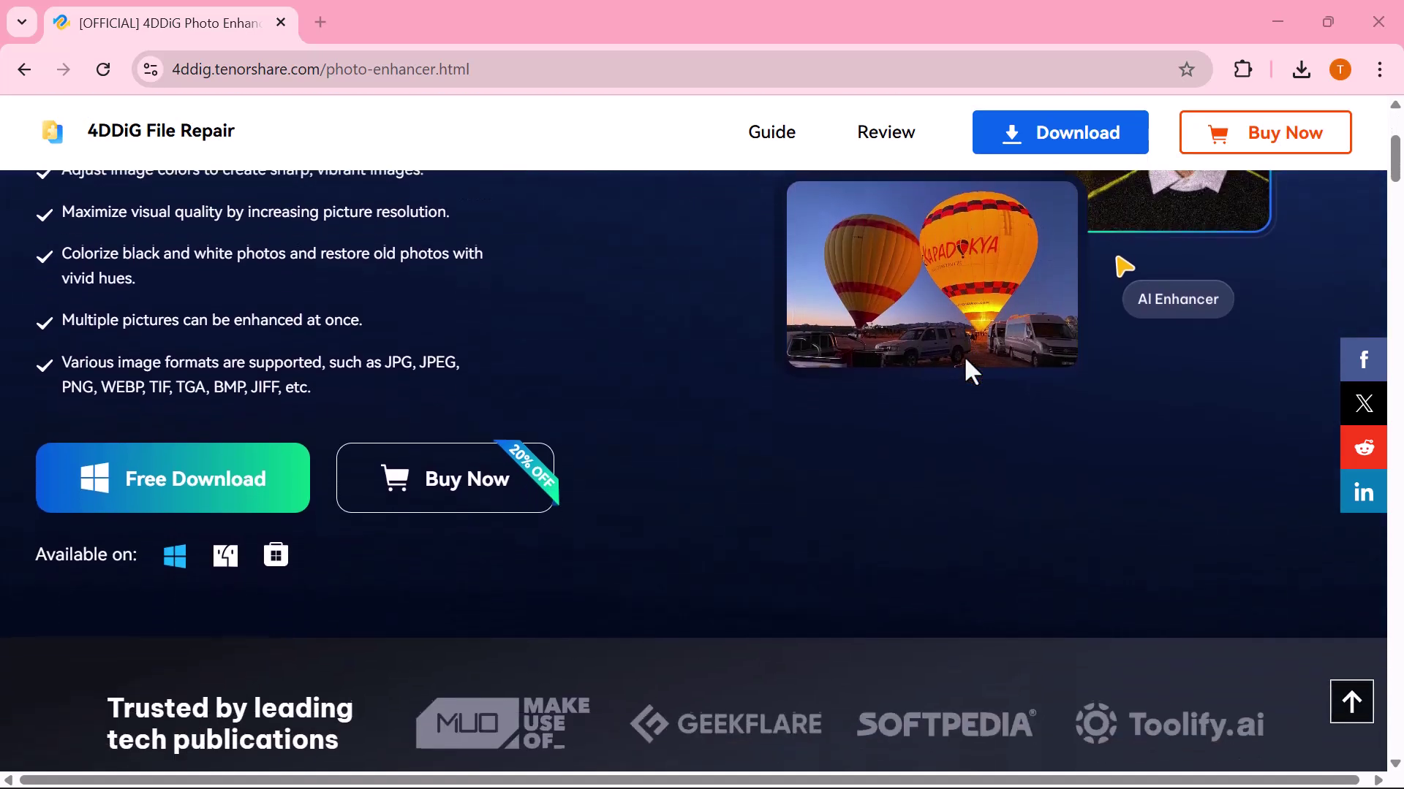
{"action": "scroll", "coordinate": [965, 360], "scroll_direction": "down", "scroll_amount": 3}
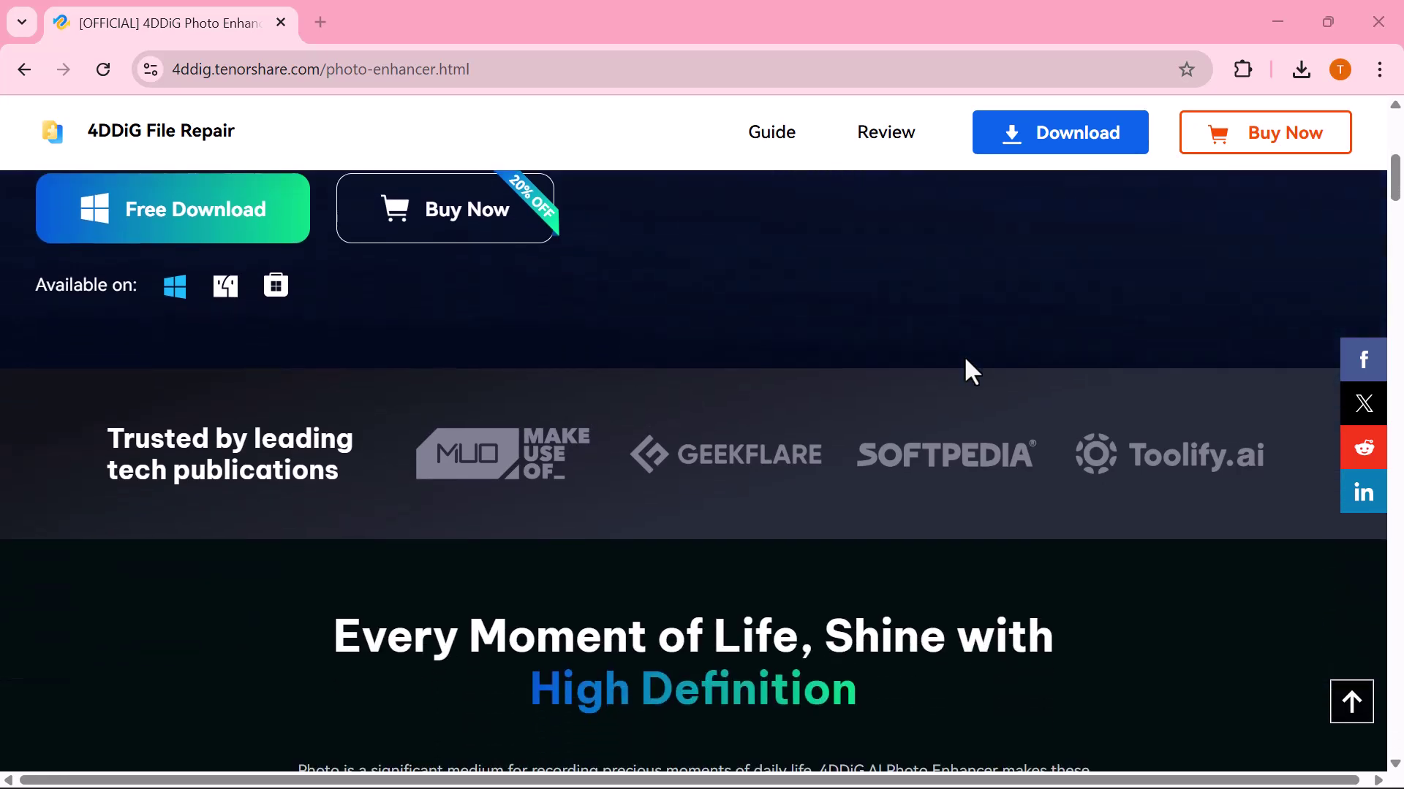
{"action": "scroll", "coordinate": [965, 361], "scroll_direction": "down", "scroll_amount": 7}
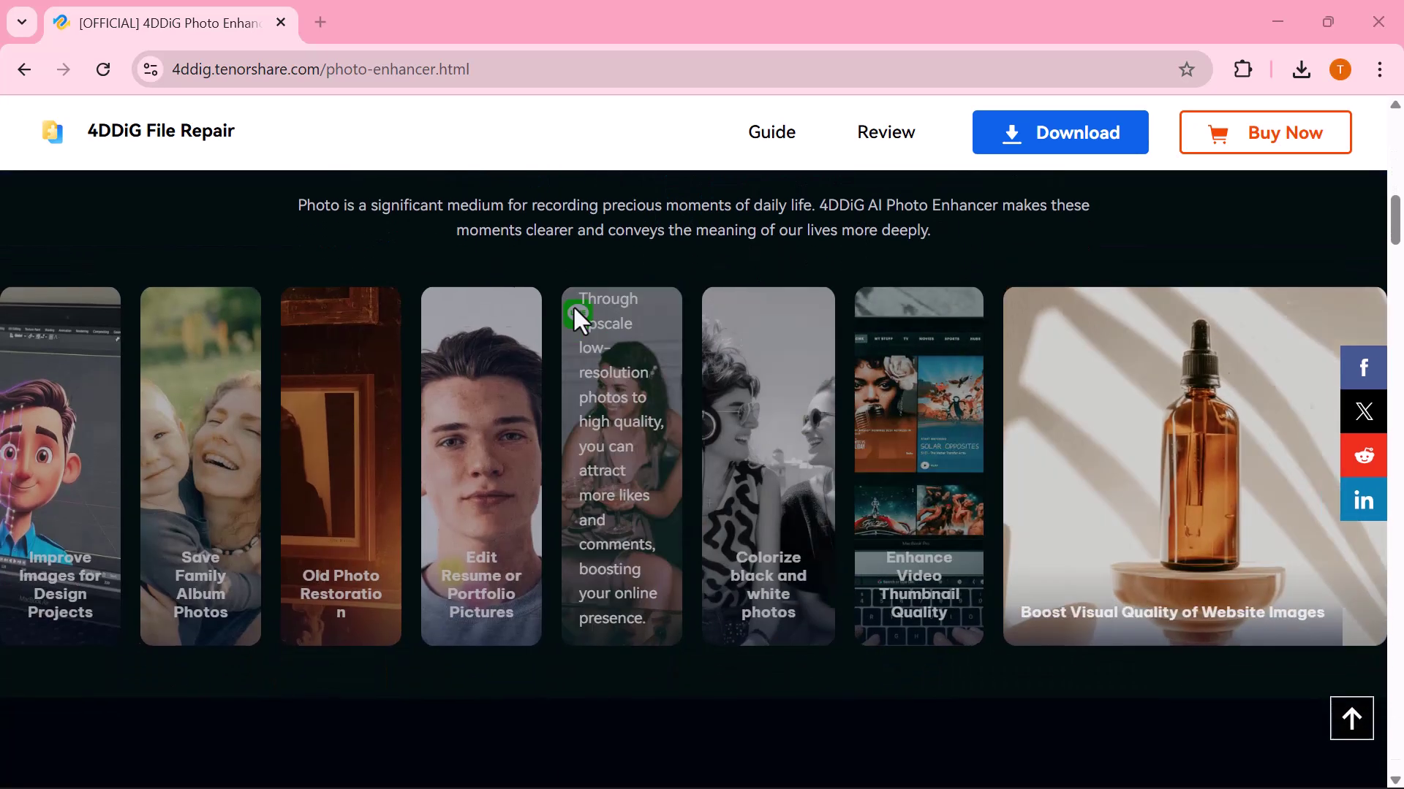
{"action": "mouse_move", "coordinate": [292, 366]}
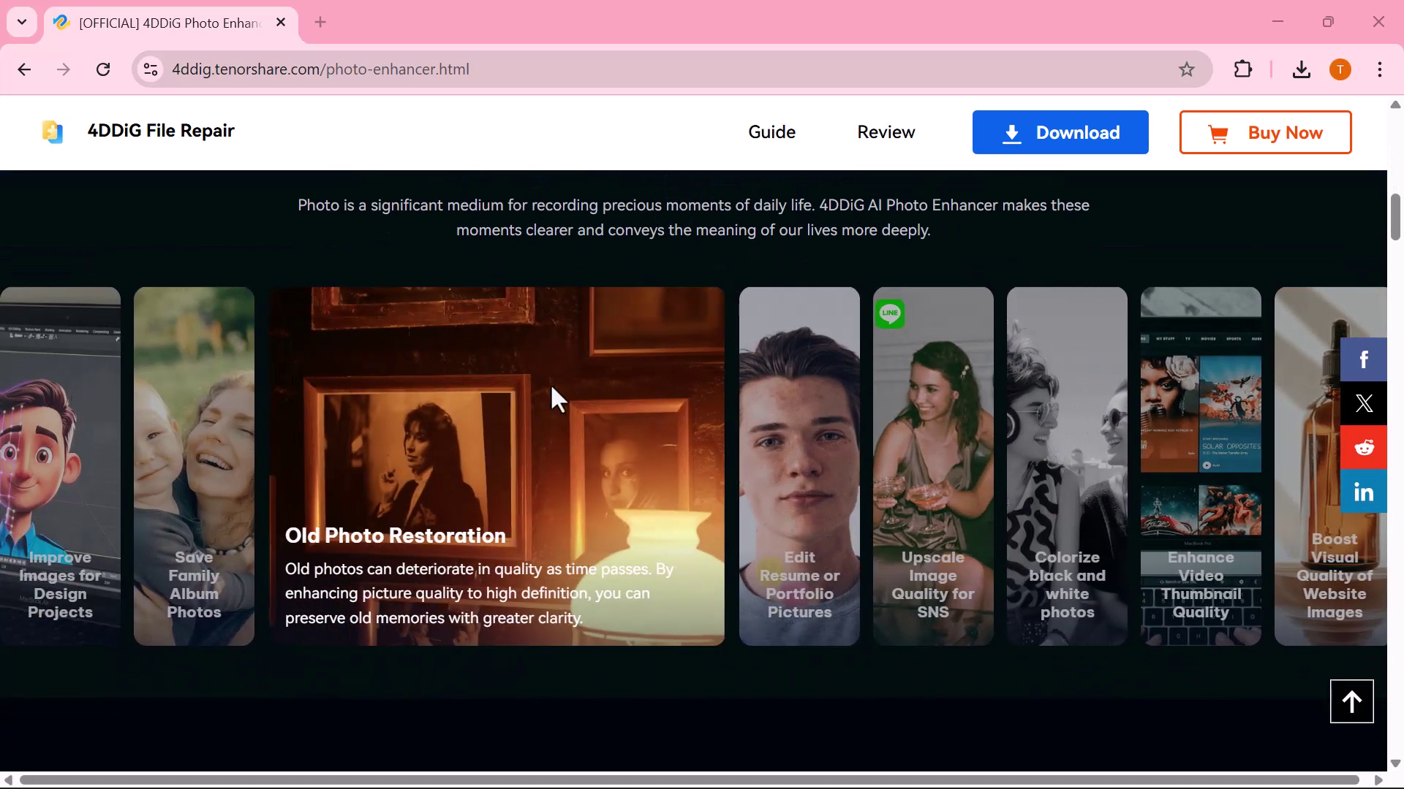
{"action": "mouse_move", "coordinate": [934, 428]}
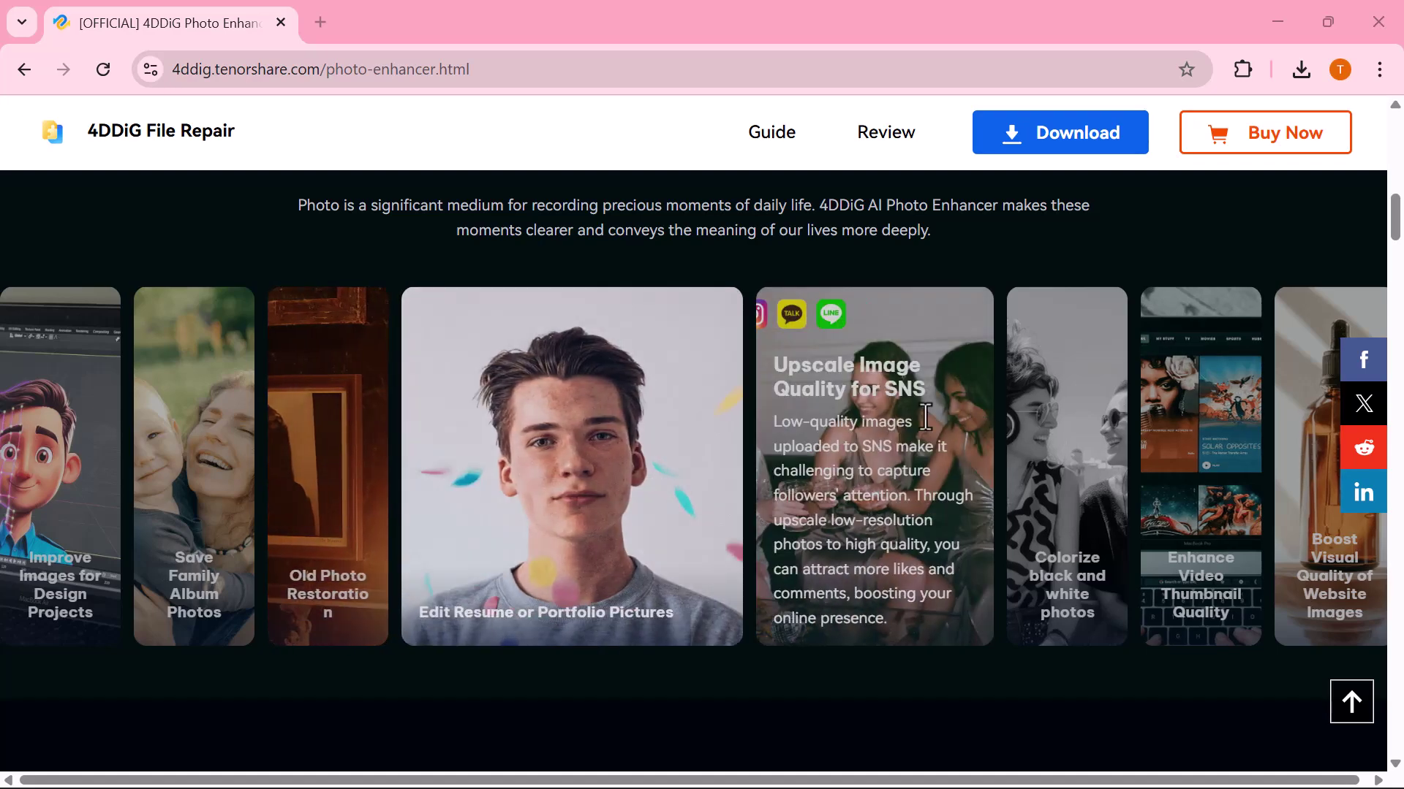
{"action": "mouse_move", "coordinate": [1042, 411]}
{"action": "scroll", "coordinate": [1043, 411], "scroll_direction": "down", "scroll_amount": 5}
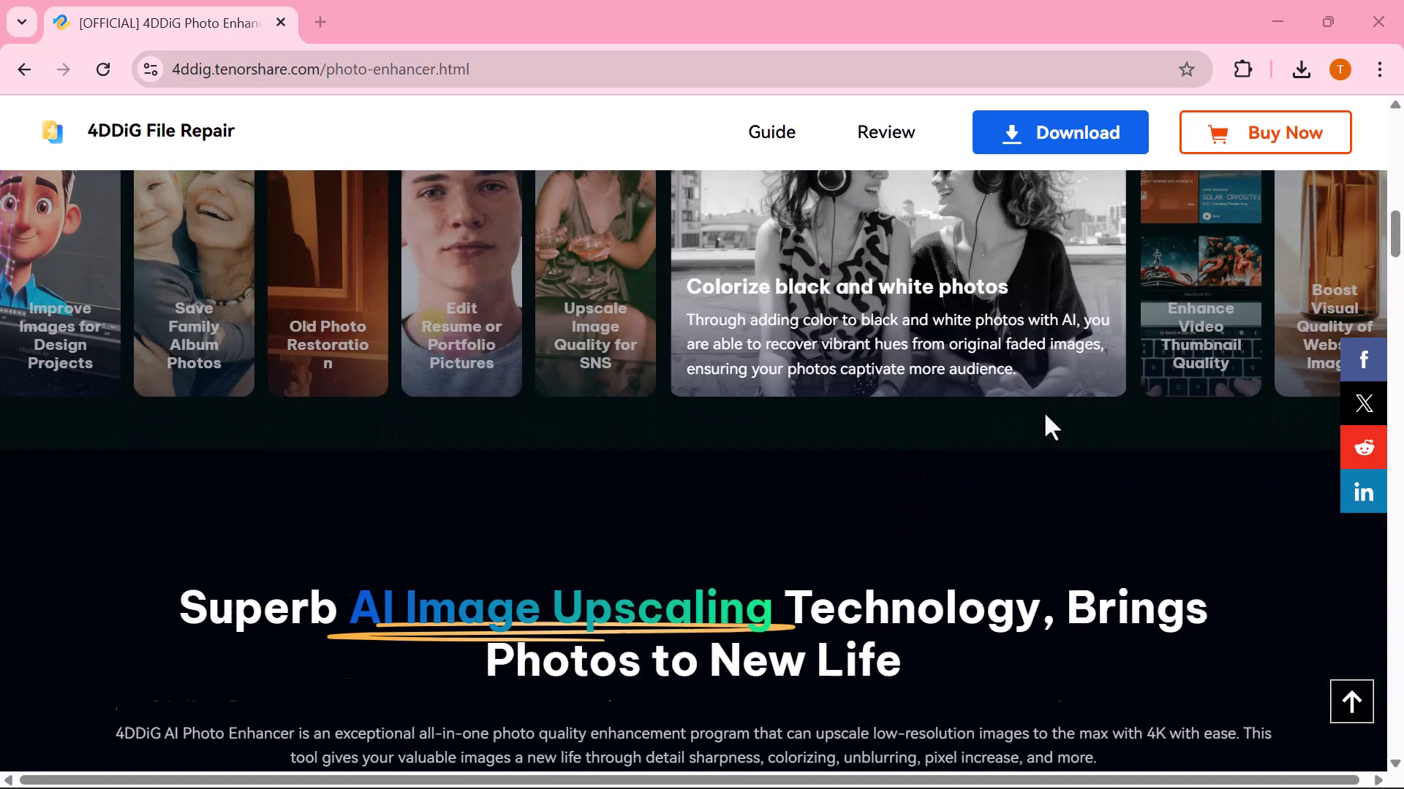
{"action": "scroll", "coordinate": [1044, 415], "scroll_direction": "down", "scroll_amount": 2}
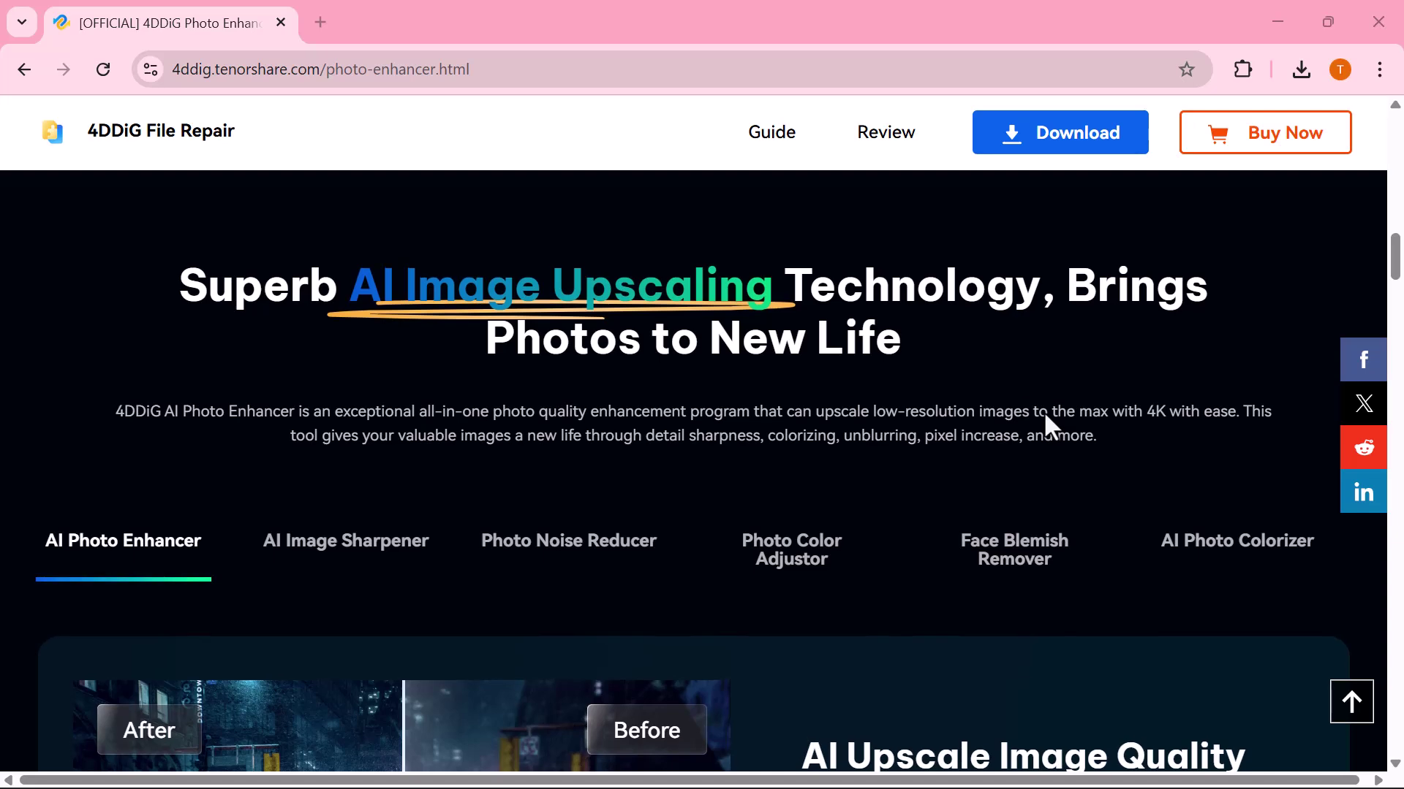
{"action": "scroll", "coordinate": [846, 564], "scroll_direction": "down", "scroll_amount": 2}
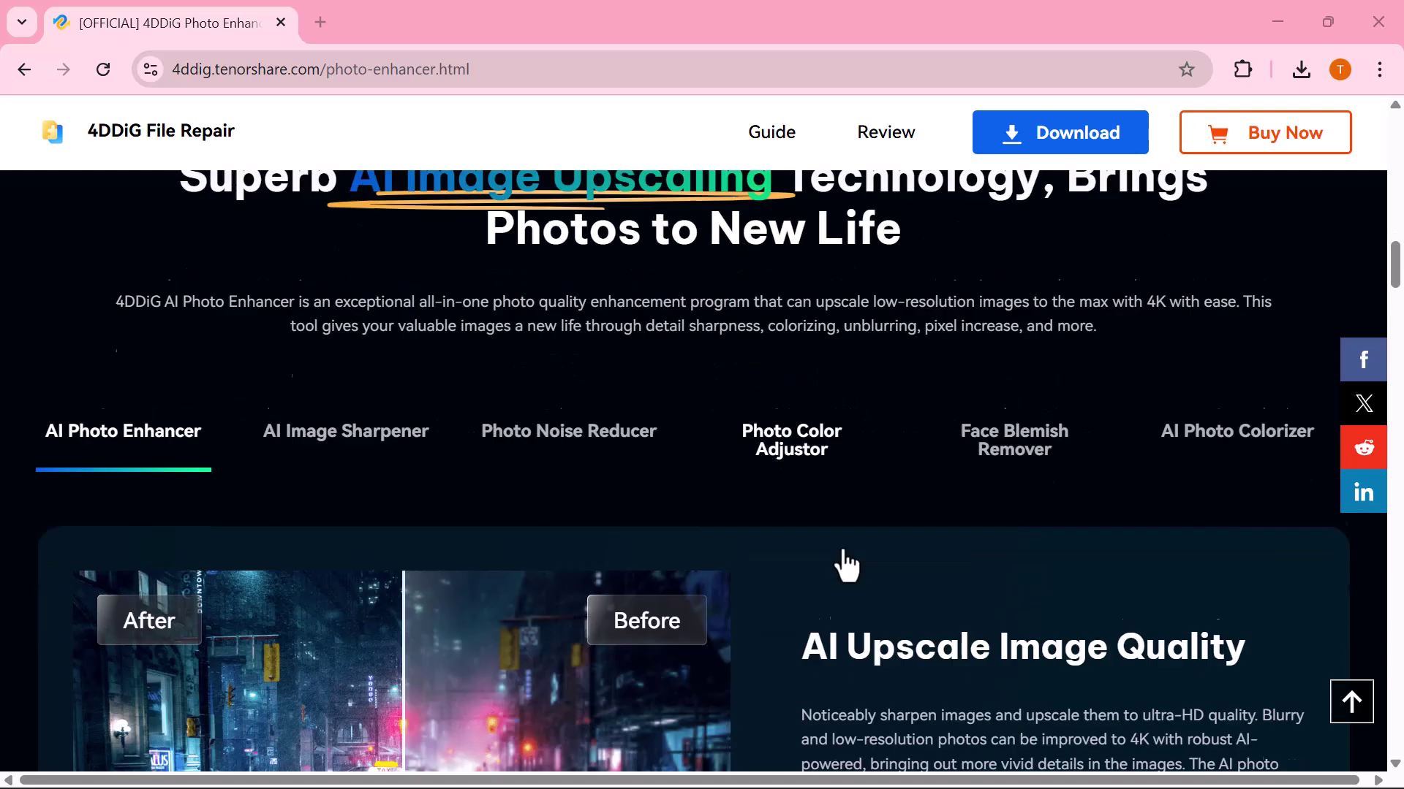
{"action": "scroll", "coordinate": [846, 564], "scroll_direction": "down", "scroll_amount": 5}
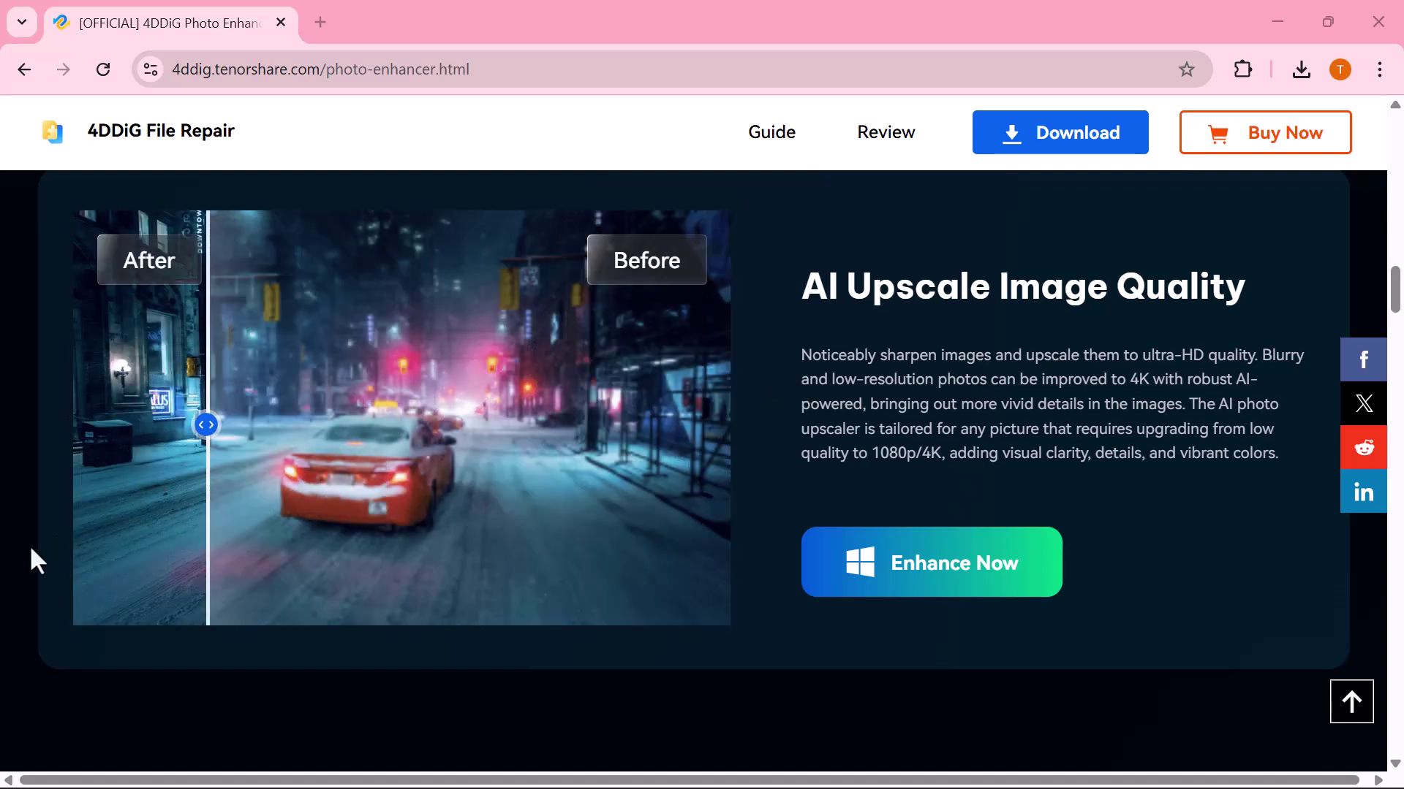
{"action": "scroll", "coordinate": [758, 447], "scroll_direction": "down", "scroll_amount": 1}
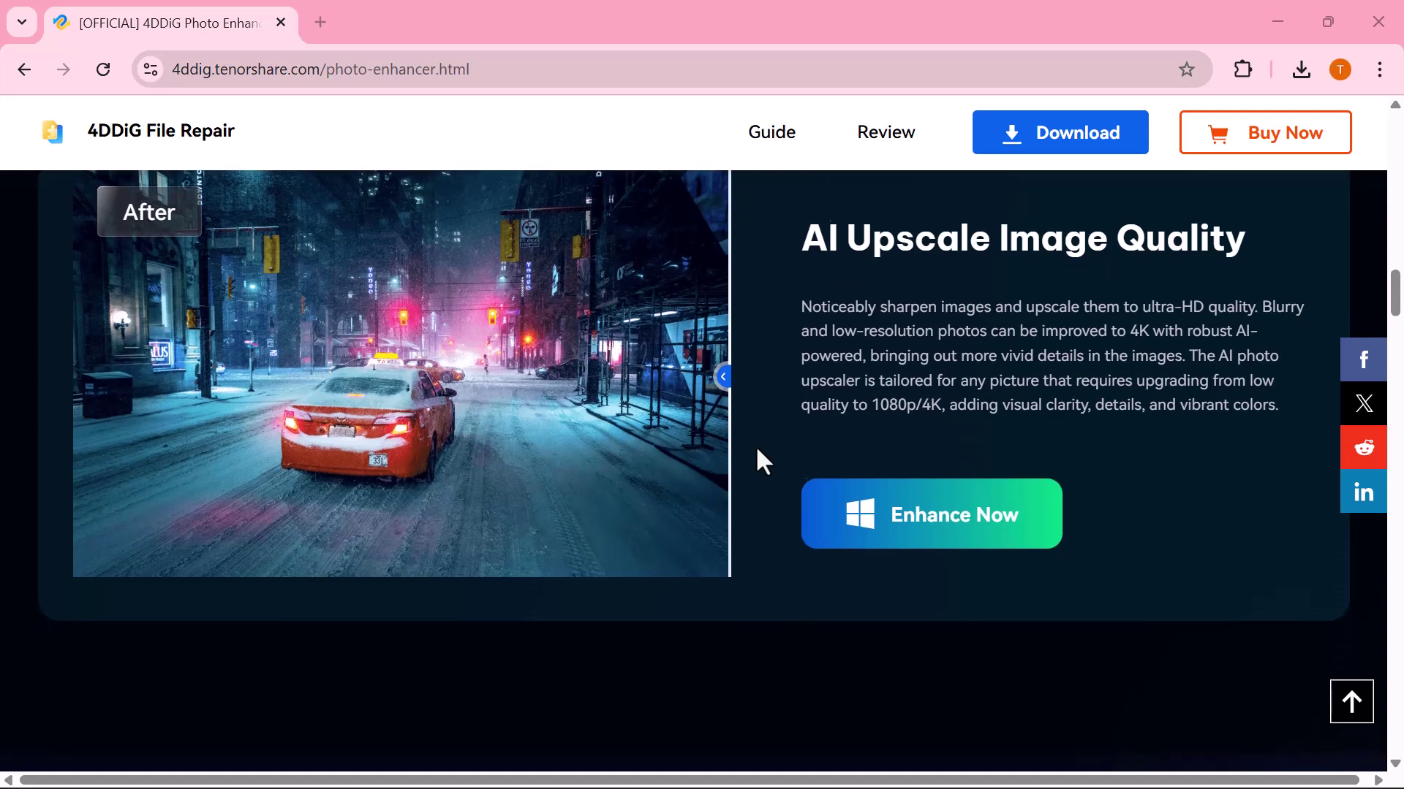
Scroll down past the AI models, usage steps and FAQ to the bottom of the page.
{"action": "scroll", "coordinate": [757, 450], "scroll_direction": "down", "scroll_amount": 6}
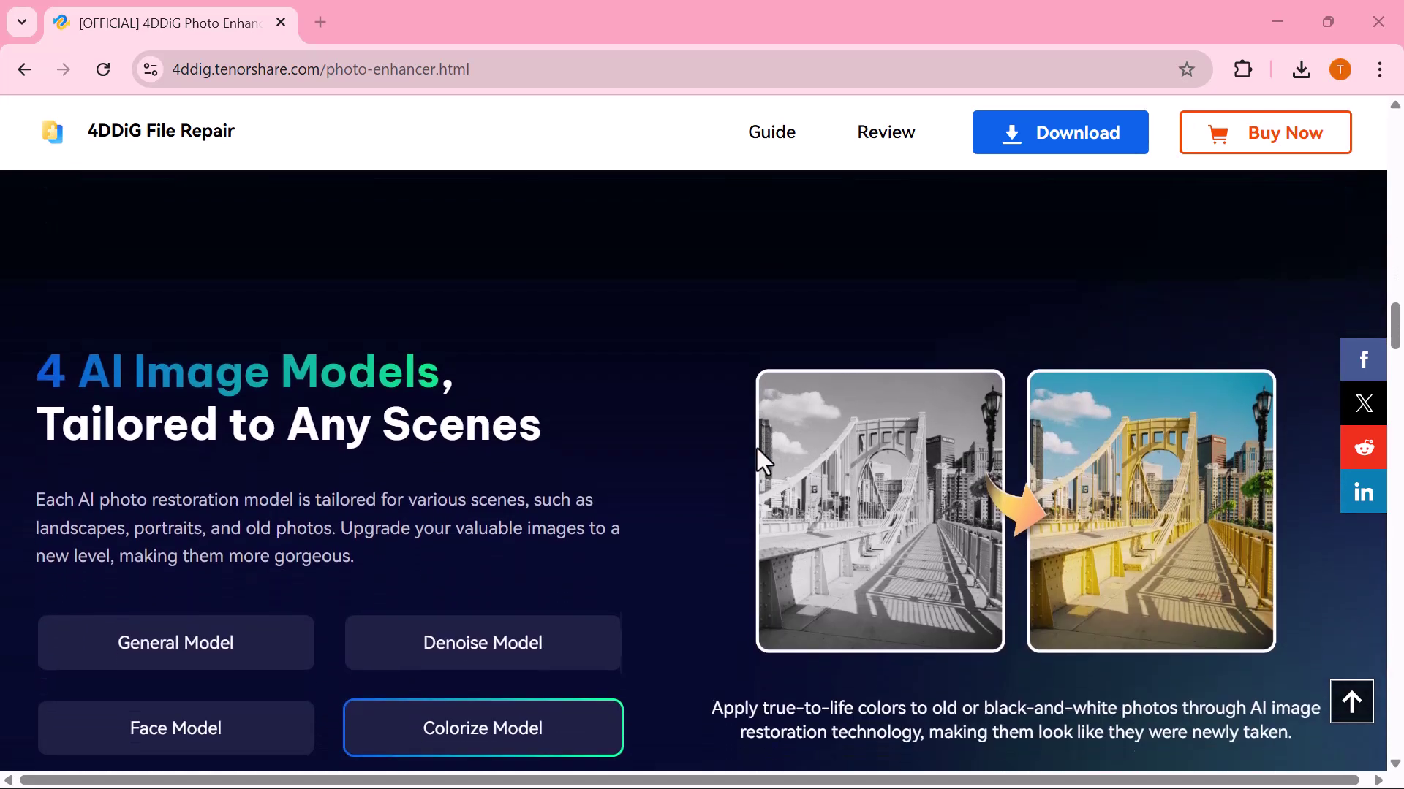
{"action": "scroll", "coordinate": [760, 461], "scroll_direction": "down", "scroll_amount": 1}
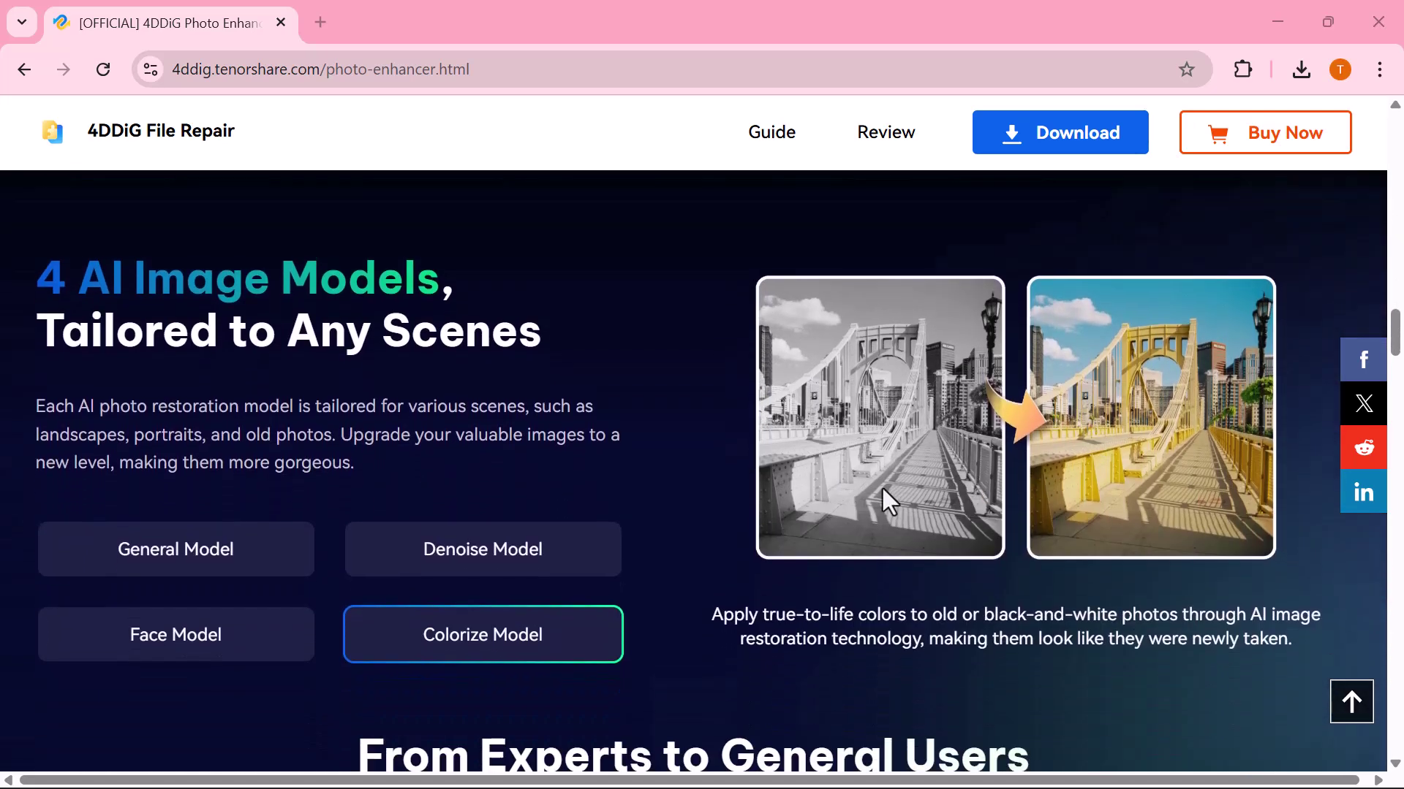
{"action": "scroll", "coordinate": [883, 490], "scroll_direction": "down", "scroll_amount": 1}
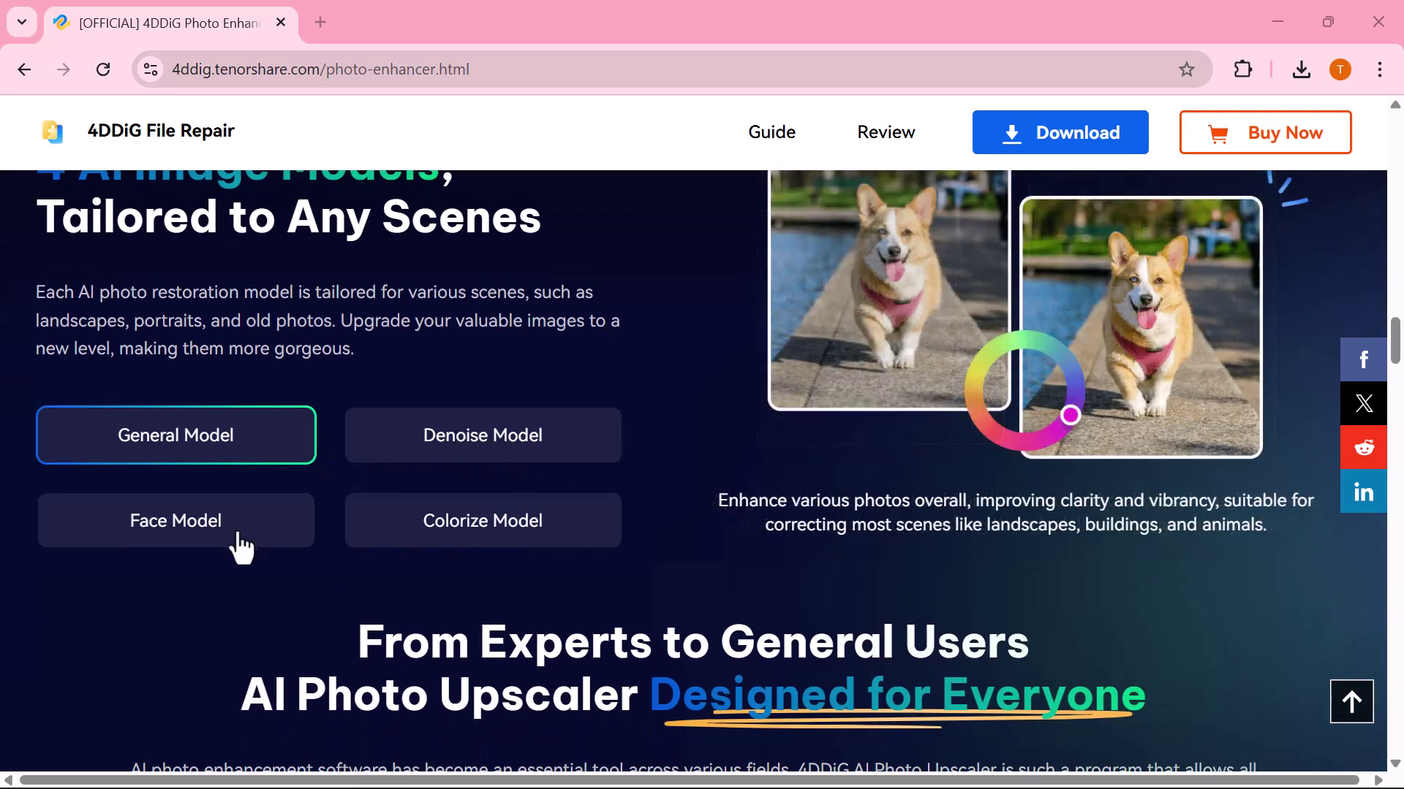
{"action": "scroll", "coordinate": [238, 548], "scroll_direction": "down", "scroll_amount": 3}
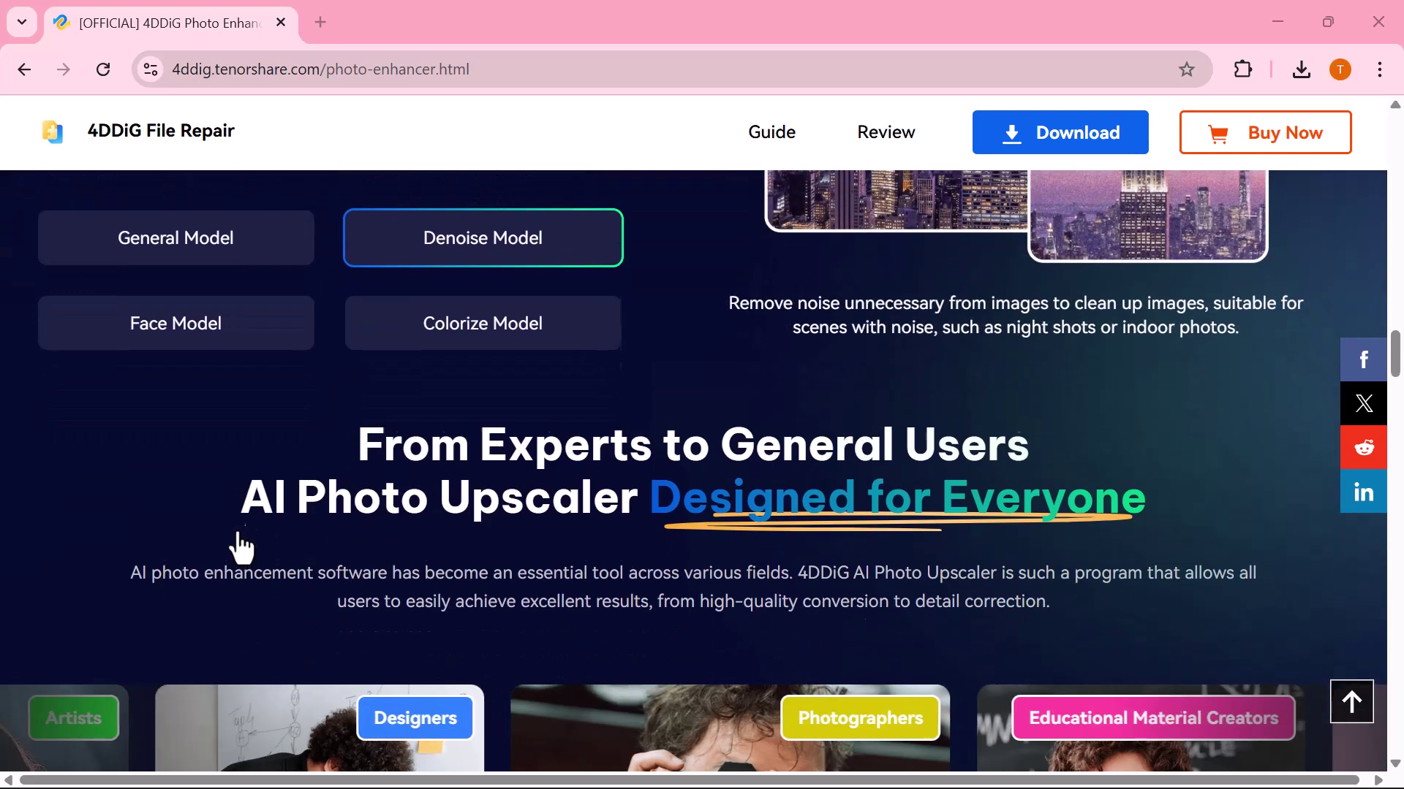
{"action": "scroll", "coordinate": [238, 548], "scroll_direction": "up", "scroll_amount": 3}
{"action": "scroll", "coordinate": [241, 548], "scroll_direction": "down", "scroll_amount": 7}
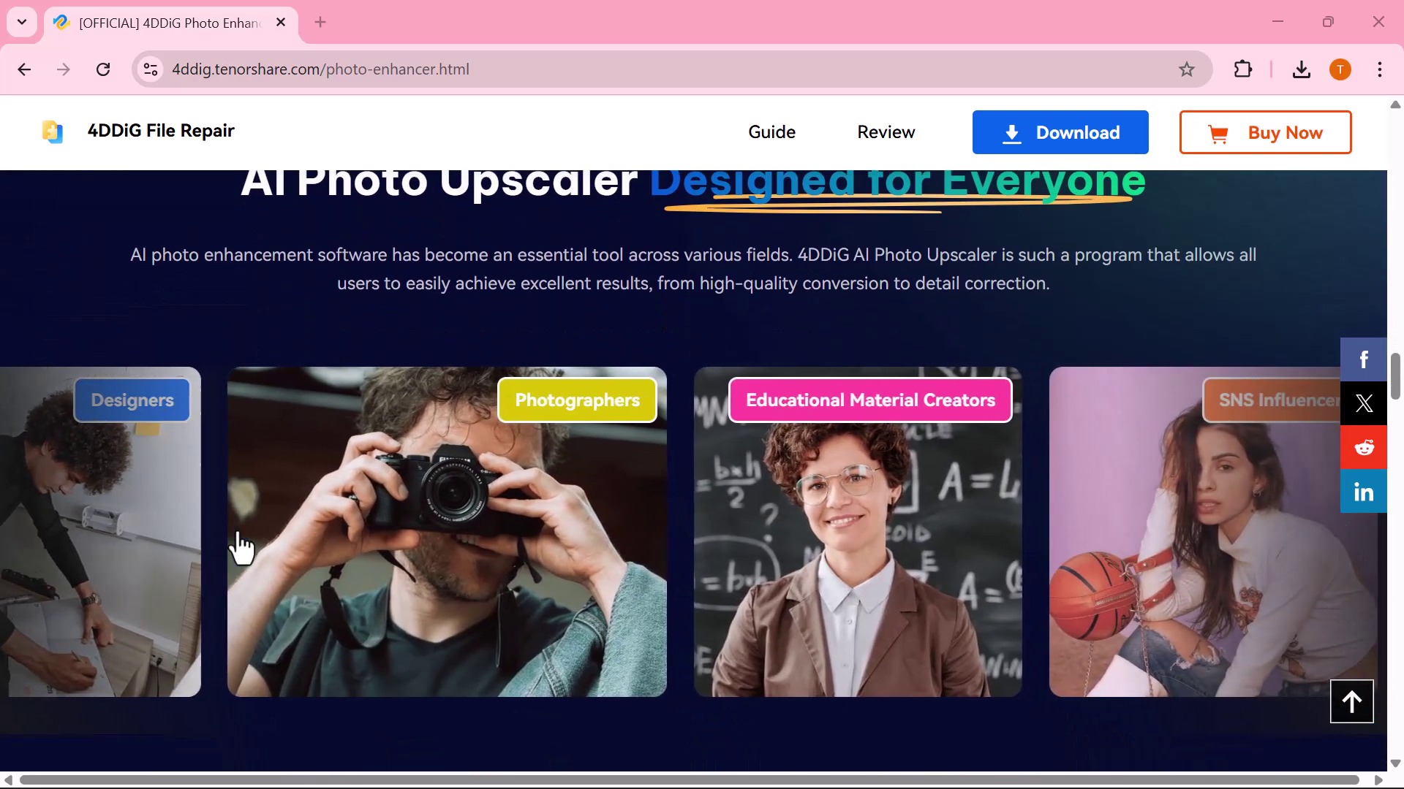
{"action": "scroll", "coordinate": [241, 512], "scroll_direction": "down", "scroll_amount": 3}
{"action": "scroll", "coordinate": [243, 504], "scroll_direction": "down", "scroll_amount": 9}
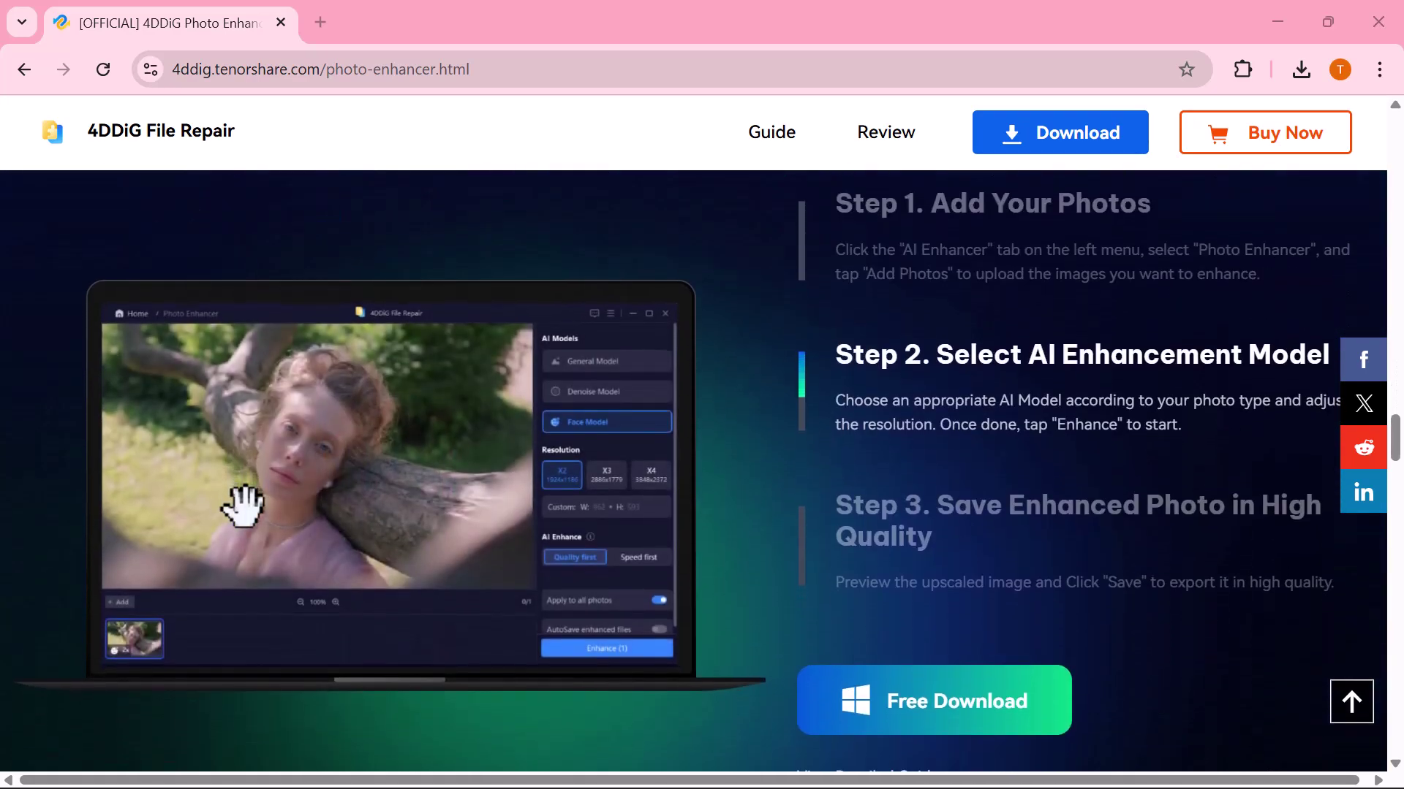
{"action": "scroll", "coordinate": [242, 504], "scroll_direction": "down", "scroll_amount": 10}
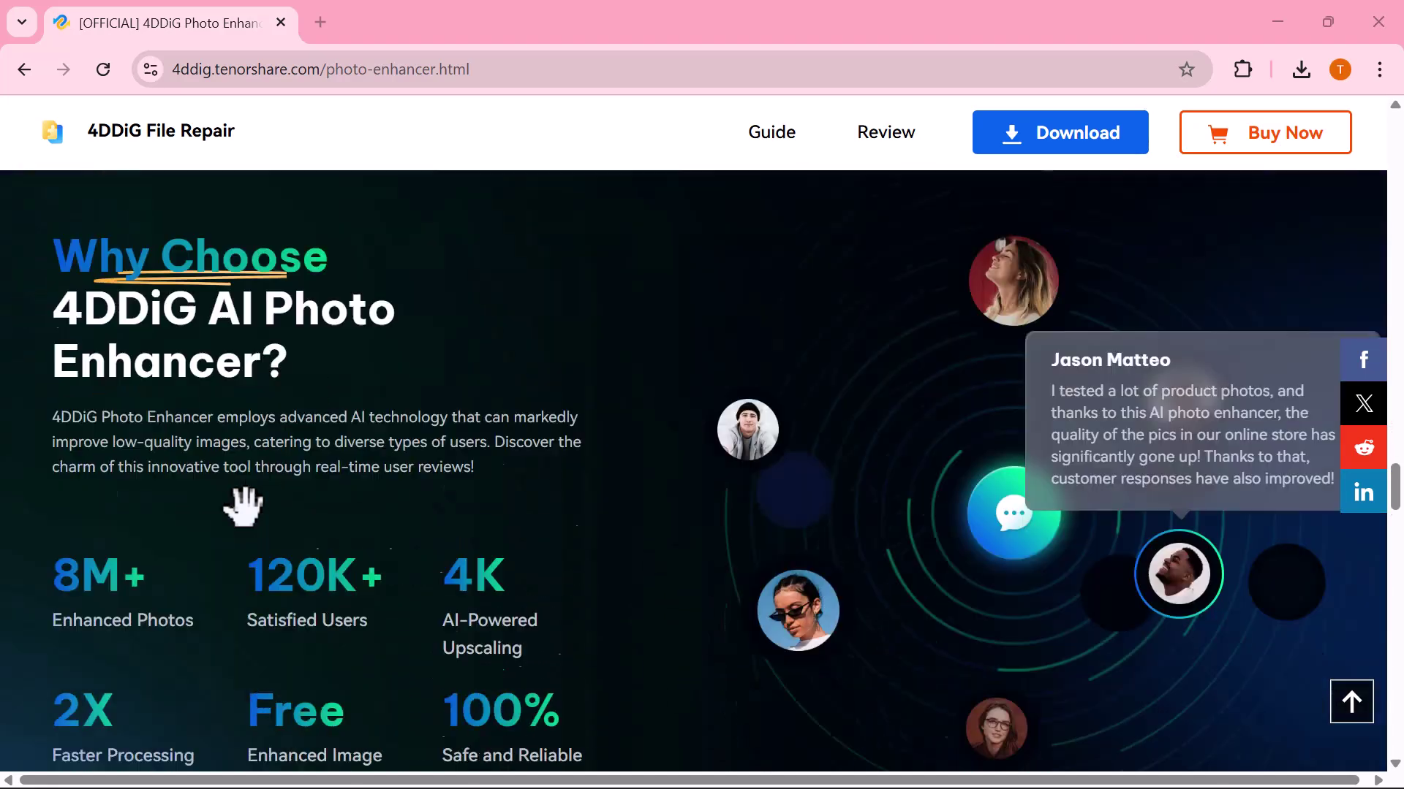
{"action": "scroll", "coordinate": [243, 506], "scroll_direction": "down", "scroll_amount": 5}
{"action": "scroll", "coordinate": [243, 506], "scroll_direction": "down", "scroll_amount": 7}
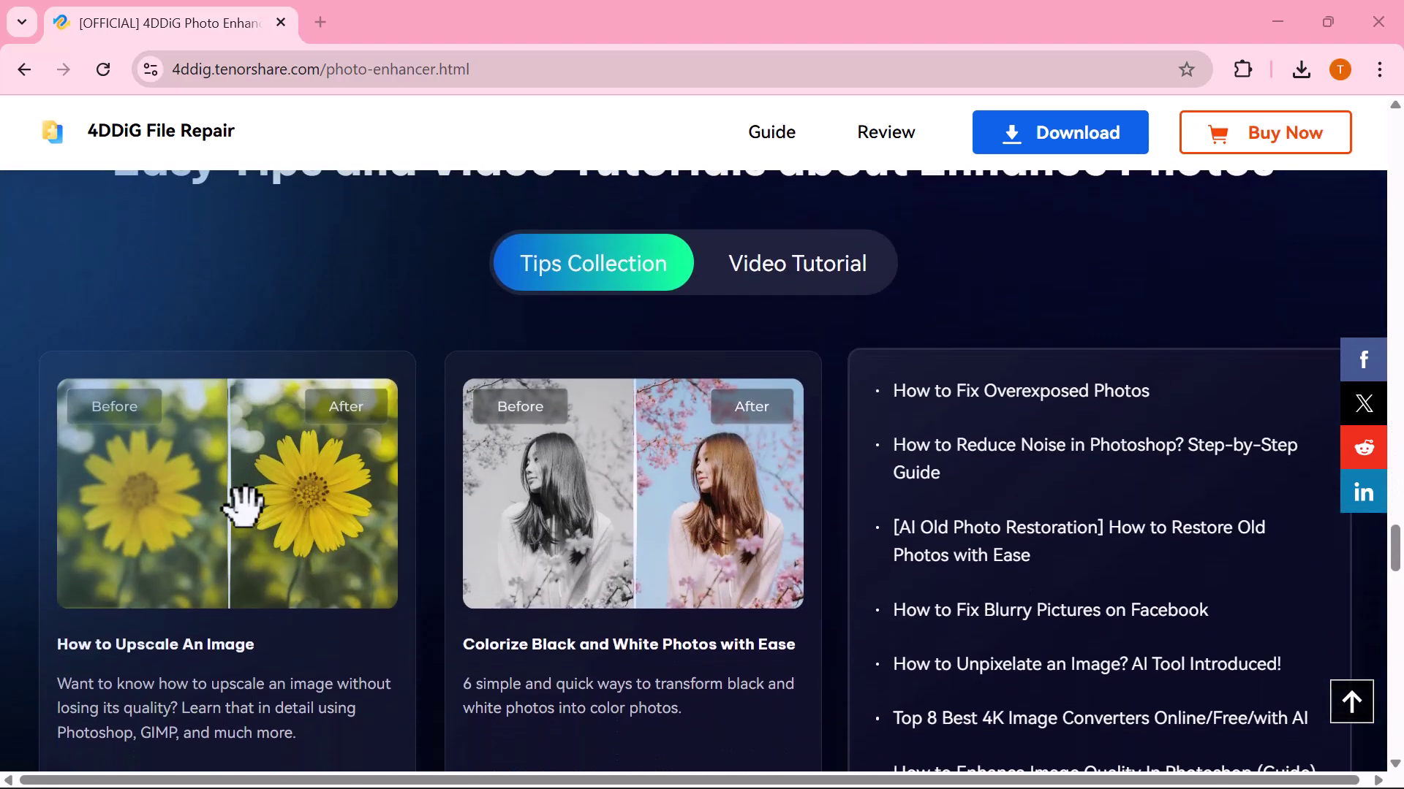
{"action": "scroll", "coordinate": [243, 504], "scroll_direction": "down", "scroll_amount": 8}
{"action": "scroll", "coordinate": [243, 504], "scroll_direction": "down", "scroll_amount": 12}
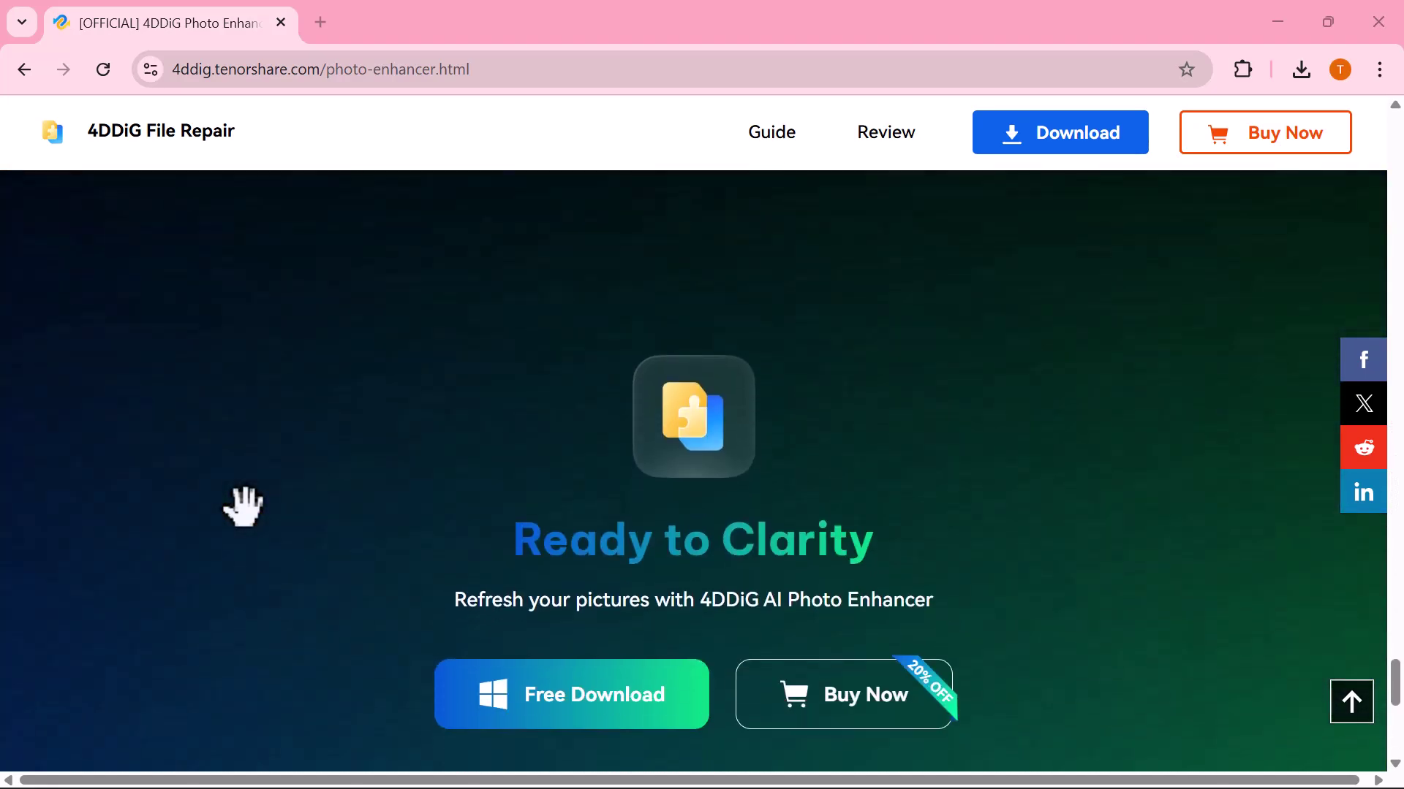
{"action": "scroll", "coordinate": [242, 505], "scroll_direction": "down", "scroll_amount": 8}
Scroll back up to the feature list showing supported formats like JPG, PNG, WEBP and TIF.
{"action": "scroll", "coordinate": [243, 505], "scroll_direction": "up", "scroll_amount": 10}
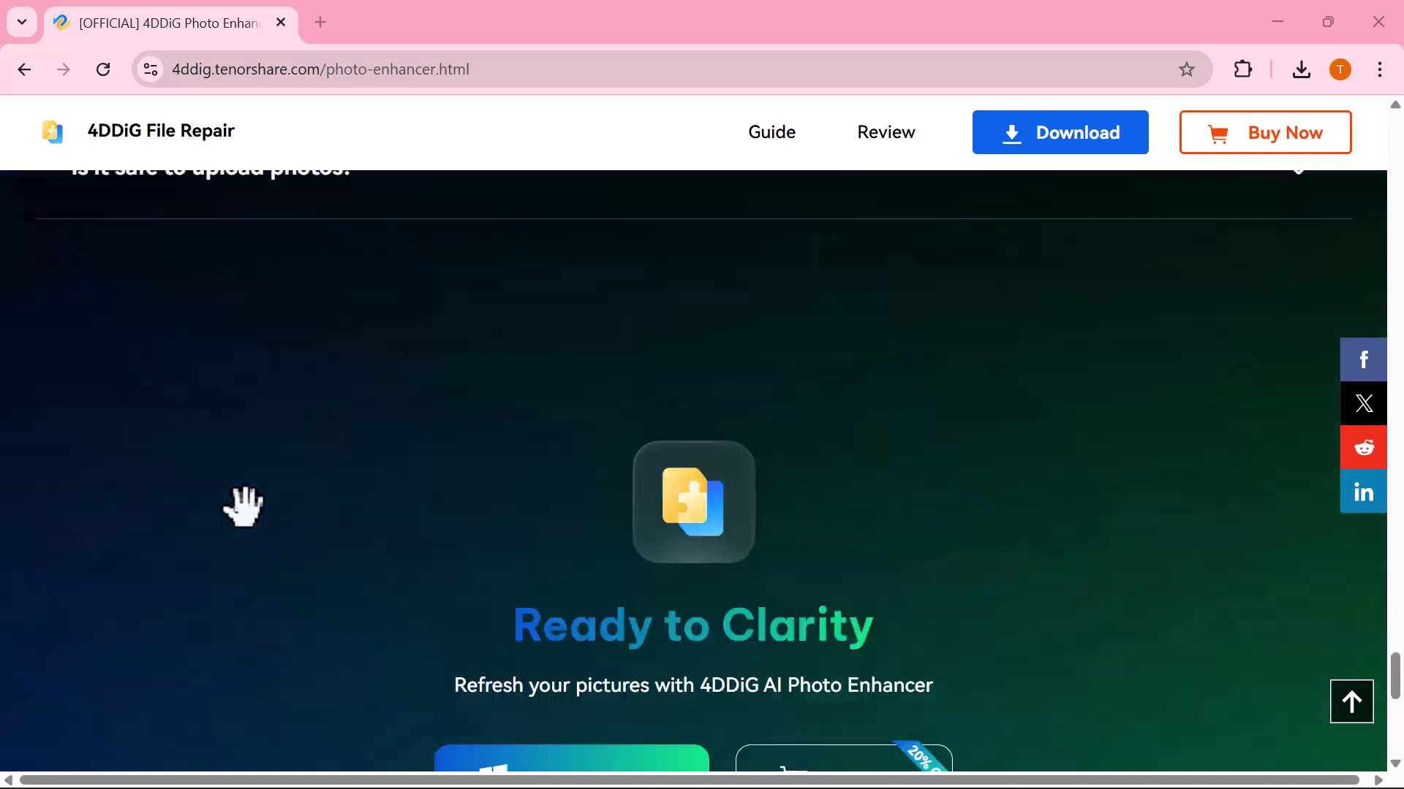
{"action": "scroll", "coordinate": [243, 506], "scroll_direction": "up", "scroll_amount": 20}
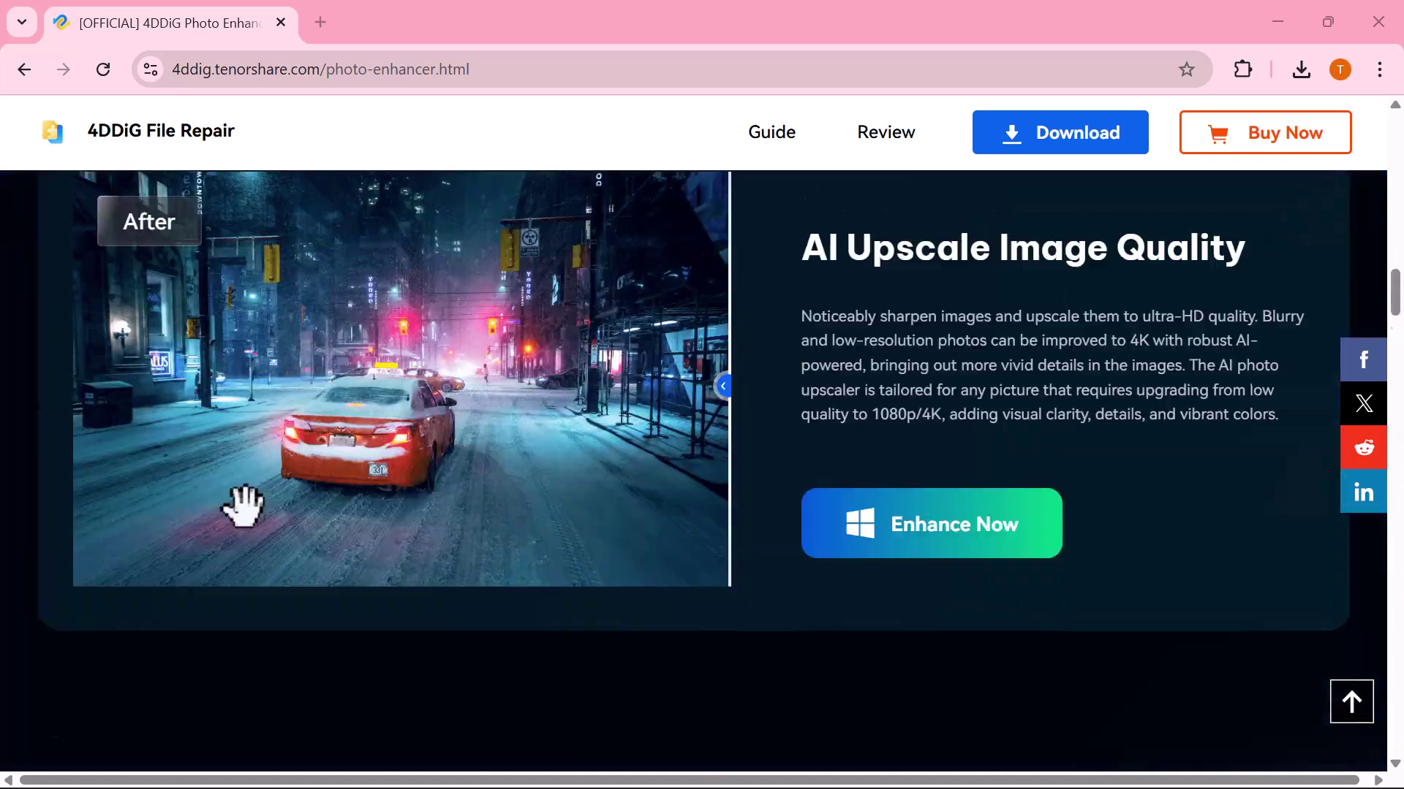
{"action": "scroll", "coordinate": [243, 506], "scroll_direction": "up", "scroll_amount": 15}
{"action": "scroll", "coordinate": [243, 506], "scroll_direction": "down", "scroll_amount": 3}
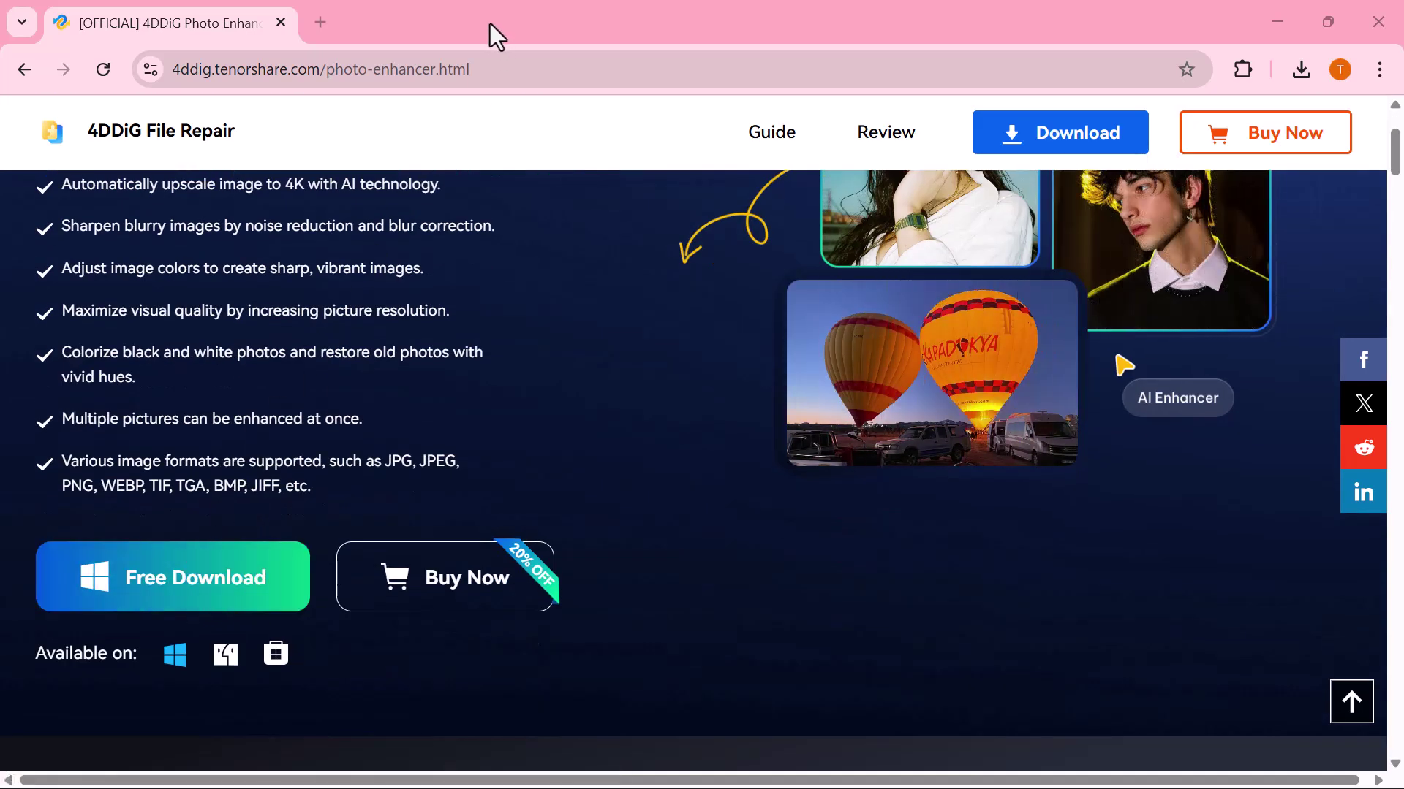
Switch from Chrome to the 4DDiG File Repair window with Alt+Tab.
{"action": "key", "text": "alt+Tab"}
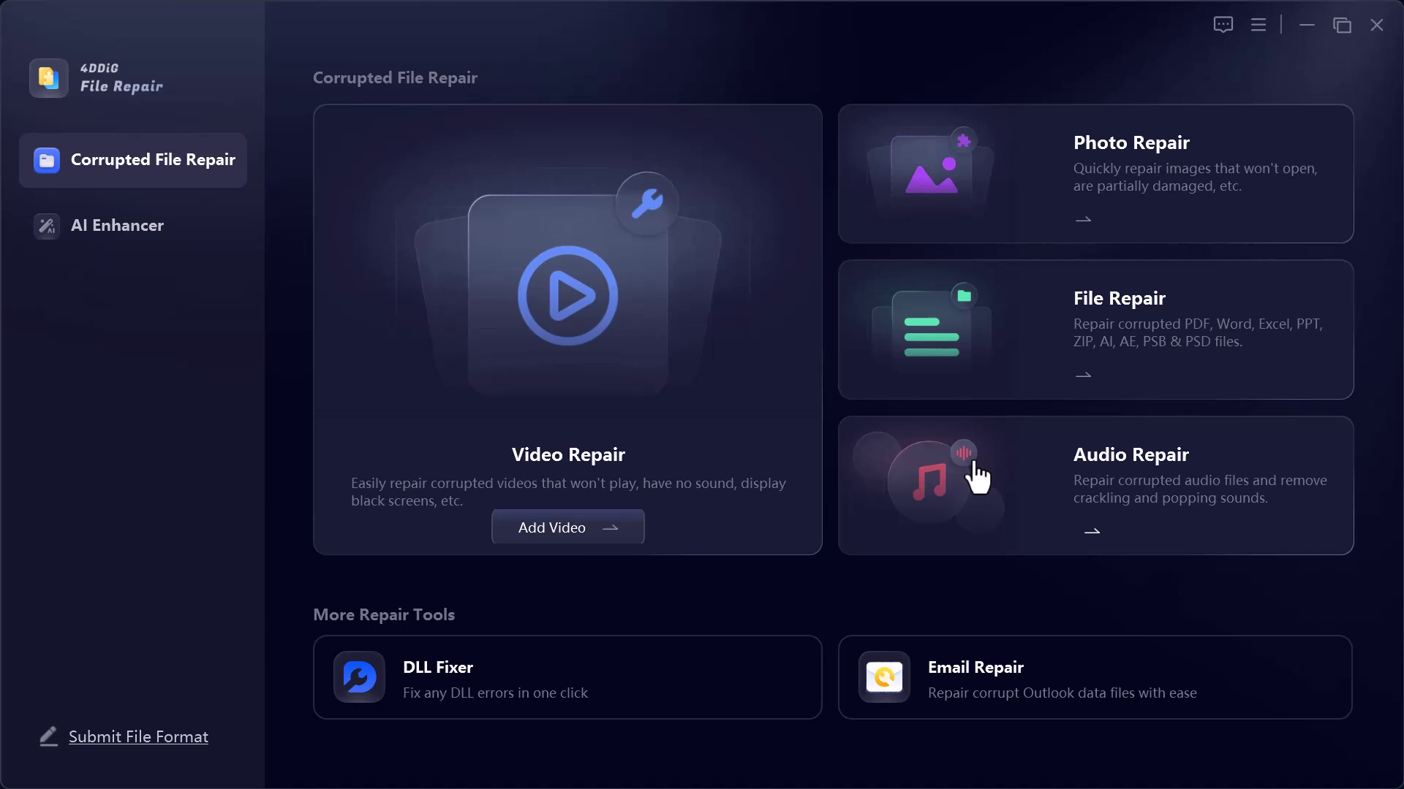
Open the Photo Enhancer under AI Enhancer and add the JPG portrait of the woman with white flowers.
{"action": "left_click", "coordinate": [119, 227]}
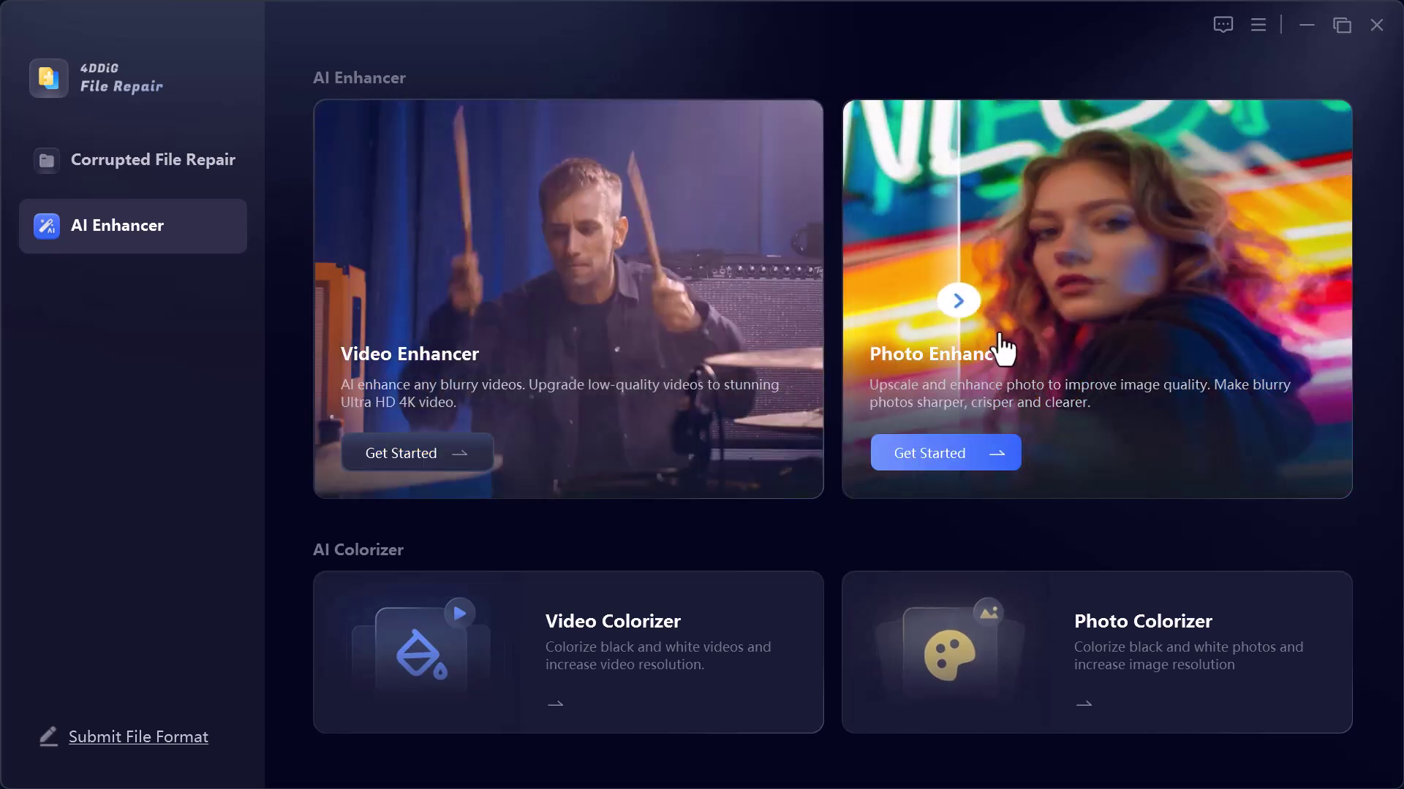
{"action": "left_click", "coordinate": [1003, 350]}
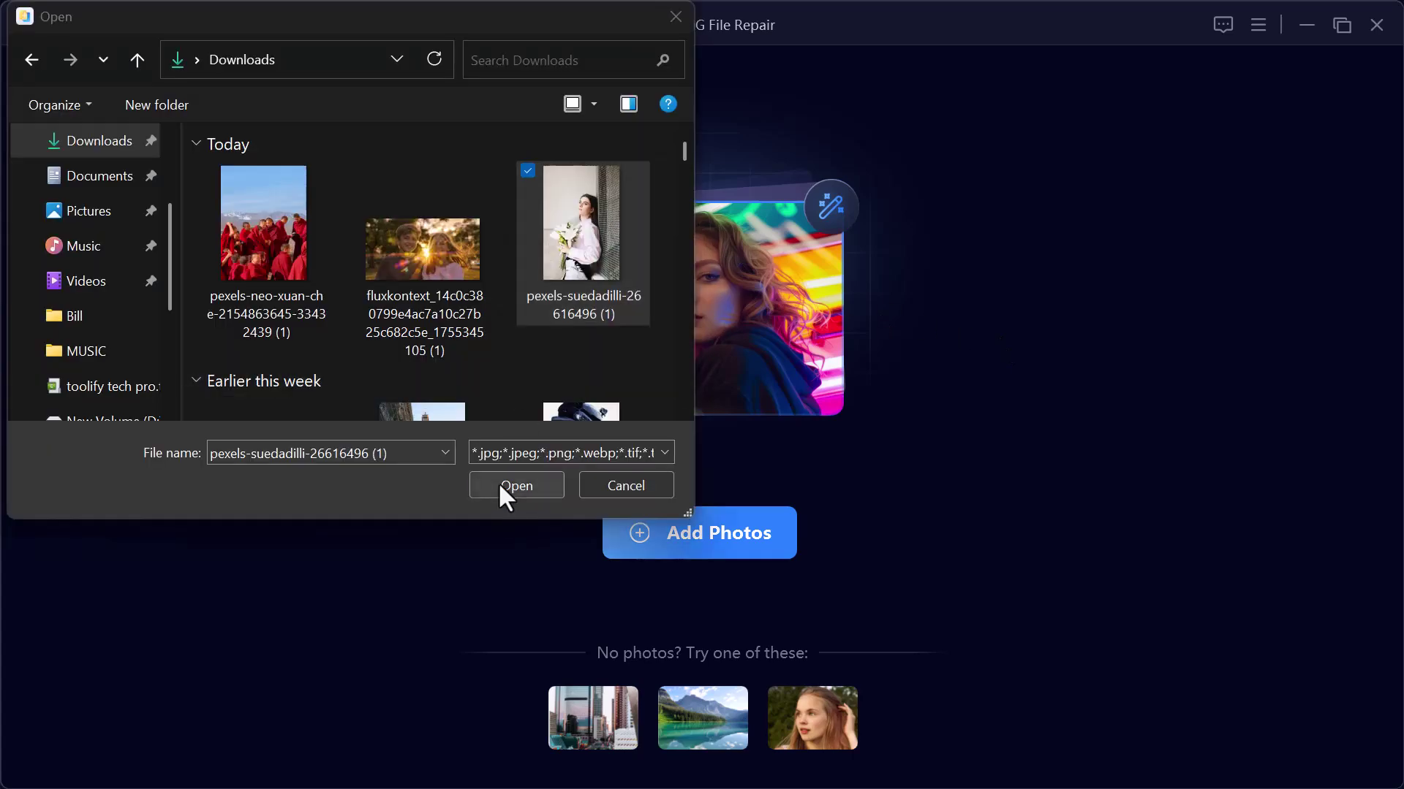
{"action": "left_click", "coordinate": [504, 479]}
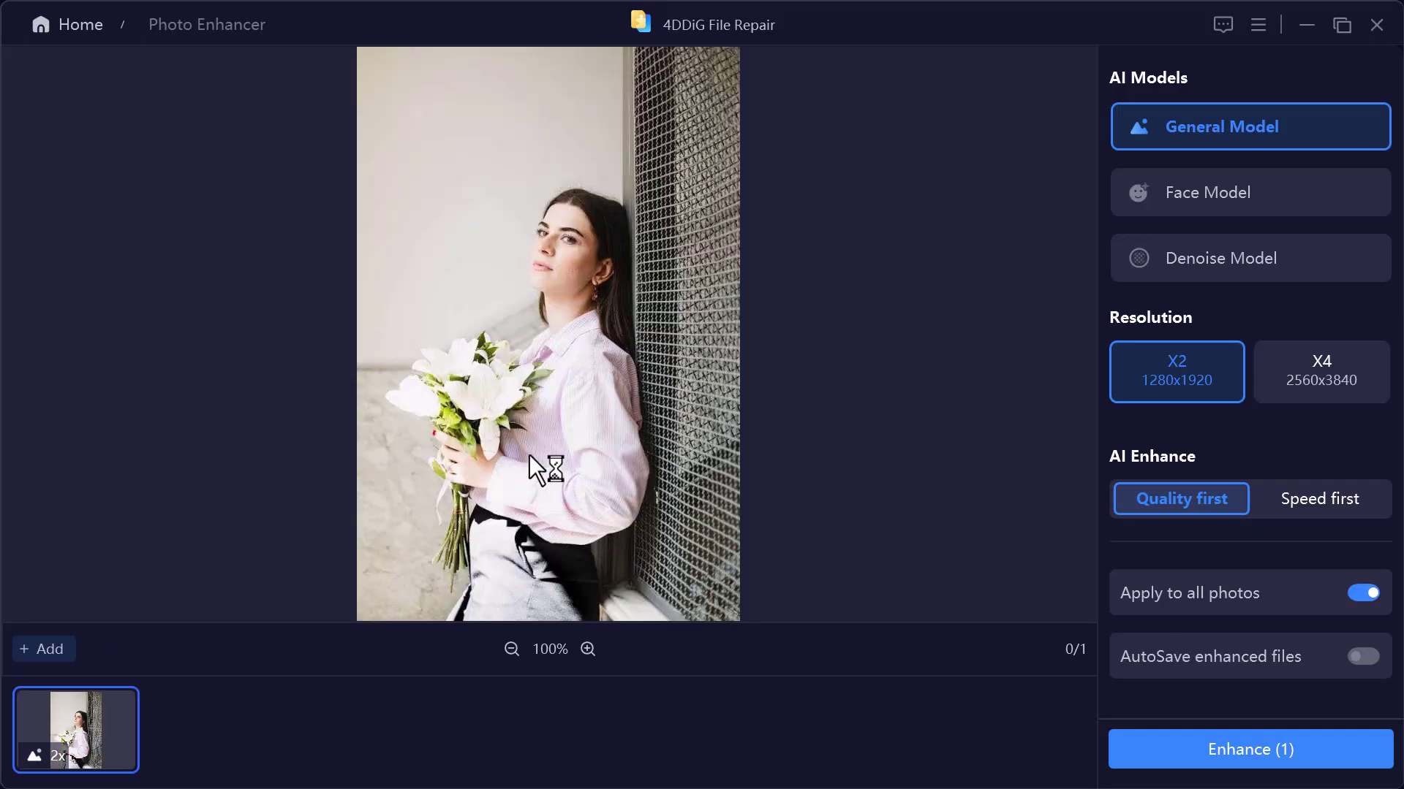
Zoom the portrait preview up to 300% and back to 100% to inspect it.
{"action": "left_click", "coordinate": [587, 649]}
{"action": "scroll", "coordinate": [505, 522], "scroll_direction": "down", "scroll_amount": 2}
{"action": "left_click", "coordinate": [587, 649]}
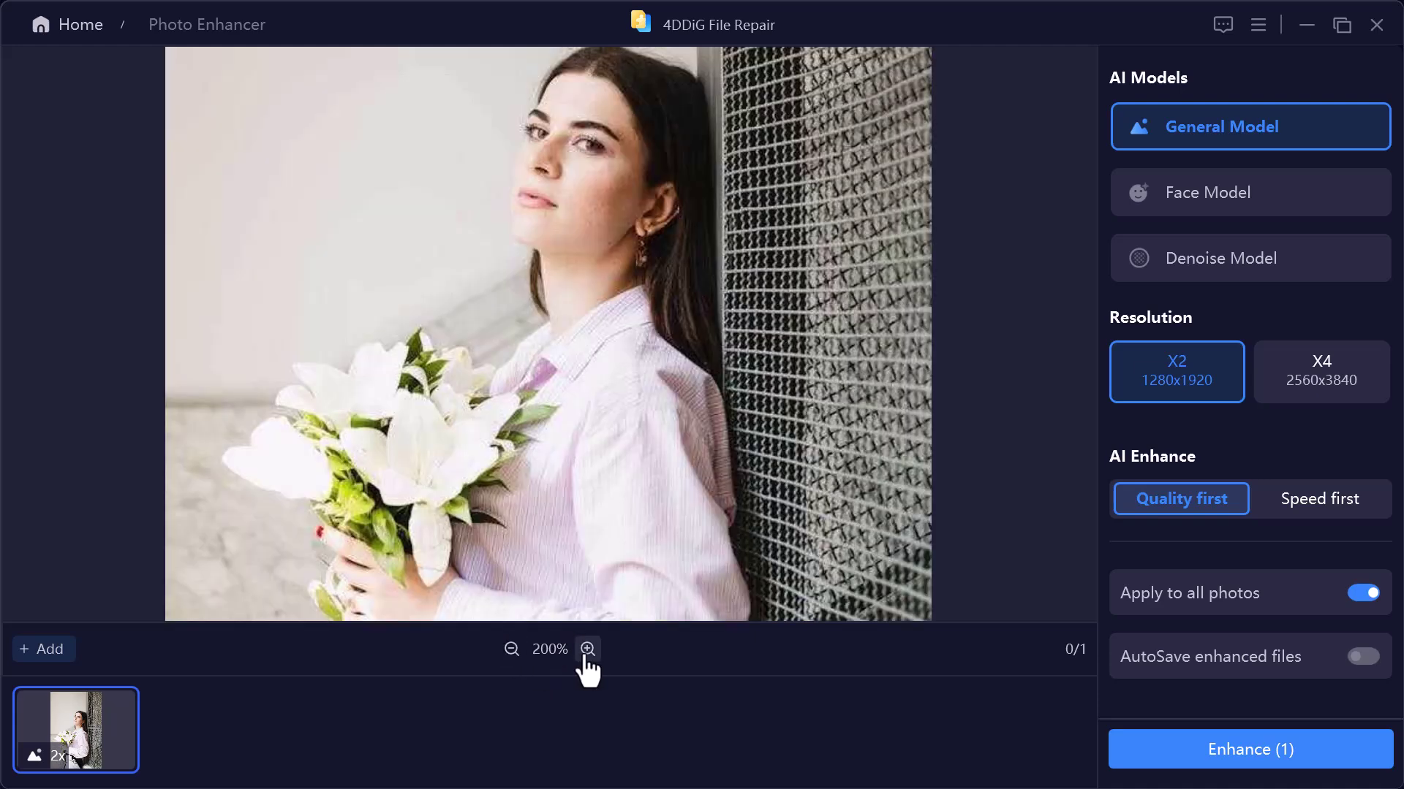
{"action": "left_click", "coordinate": [587, 649]}
{"action": "left_click", "coordinate": [511, 649]}
{"action": "left_click", "coordinate": [511, 649]}
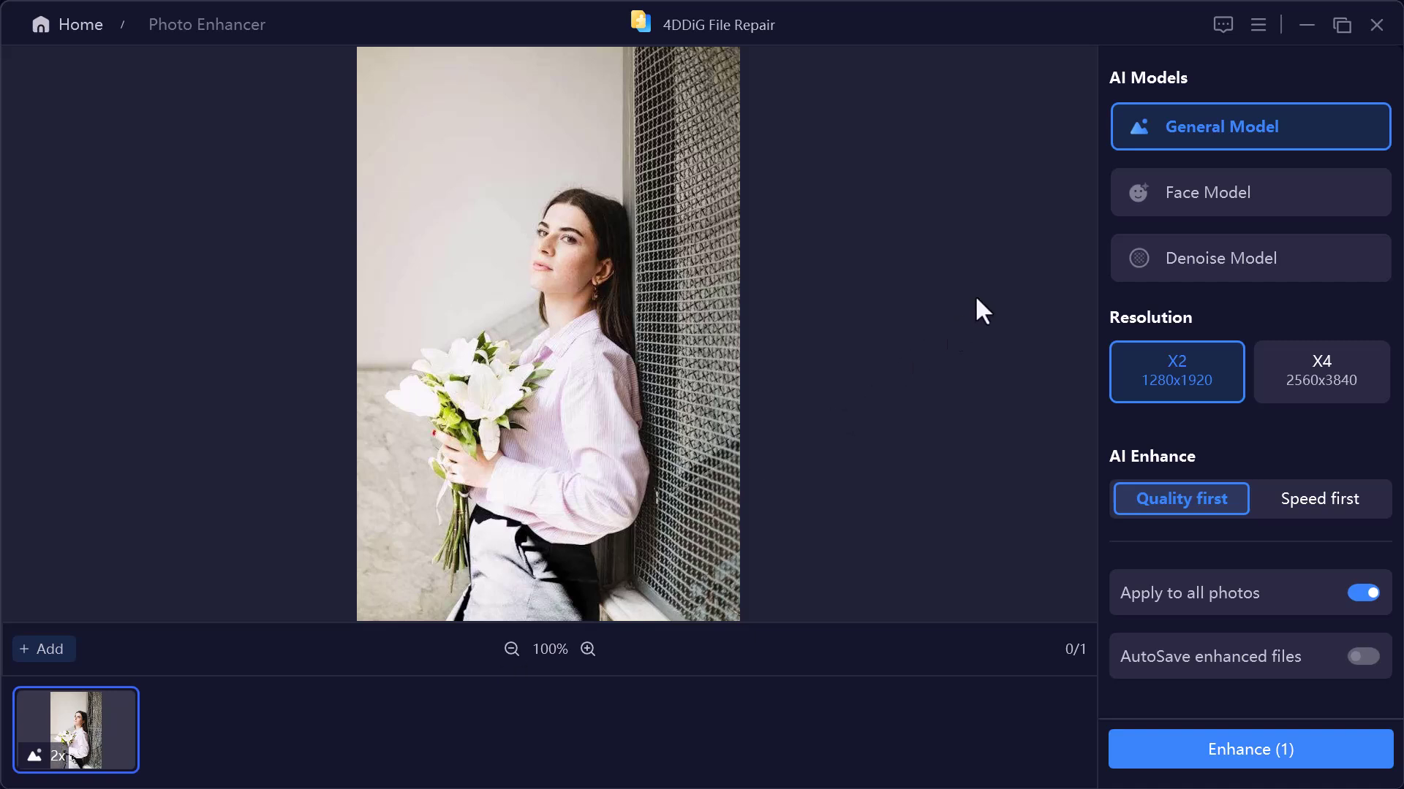
Enhance the portrait with the General Model at X4 resolution, 2560x3840.
{"action": "mouse_move", "coordinate": [1137, 144]}
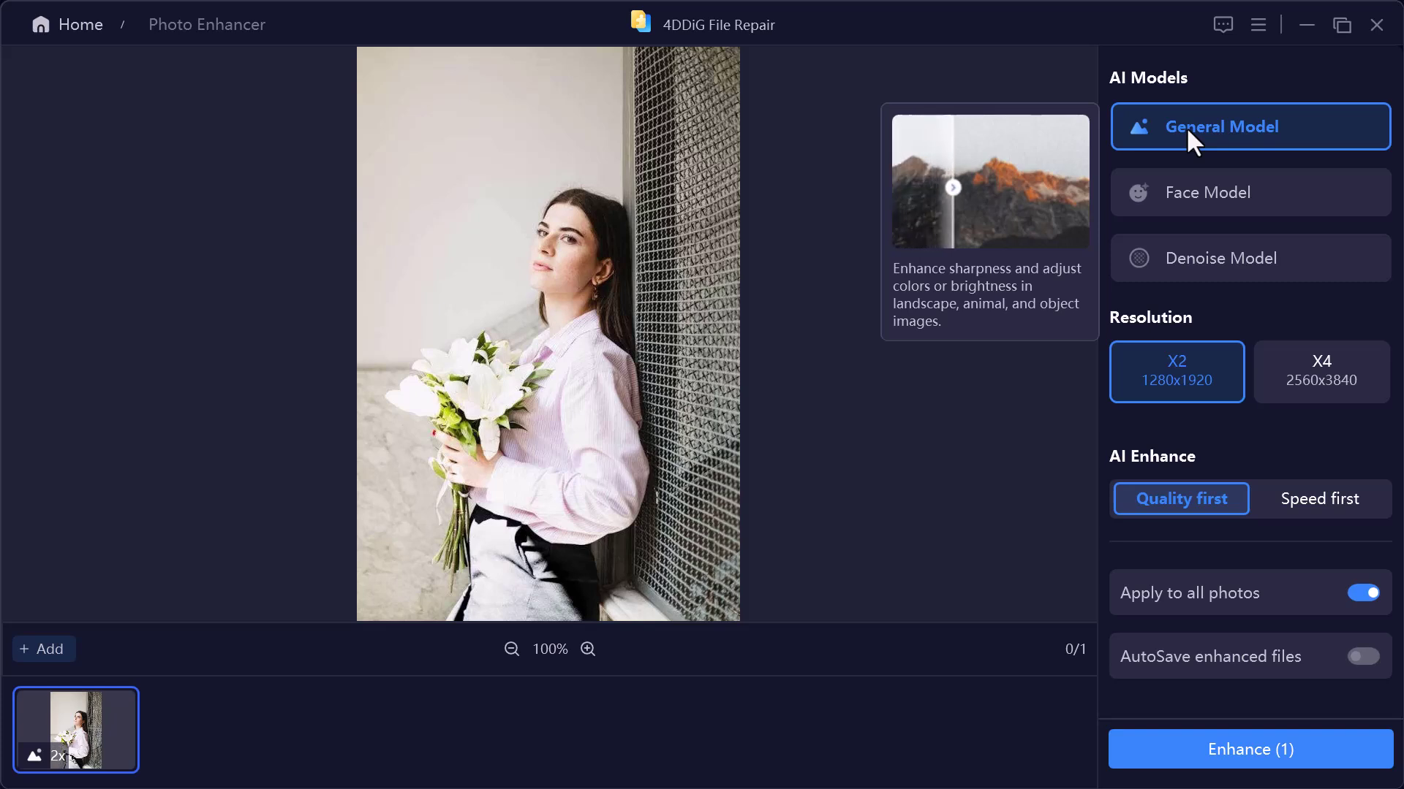
{"action": "mouse_move", "coordinate": [1193, 198]}
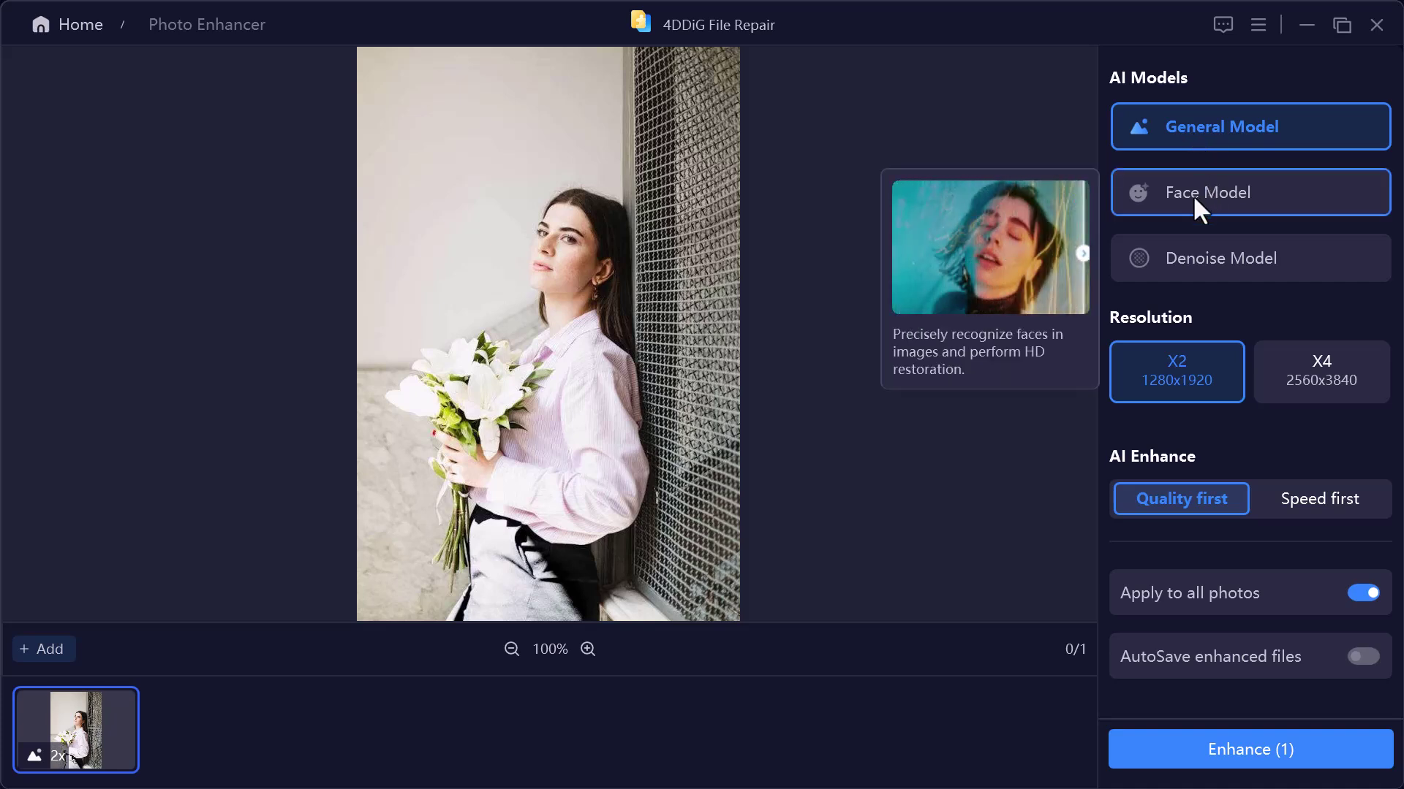
{"action": "mouse_move", "coordinate": [1230, 264]}
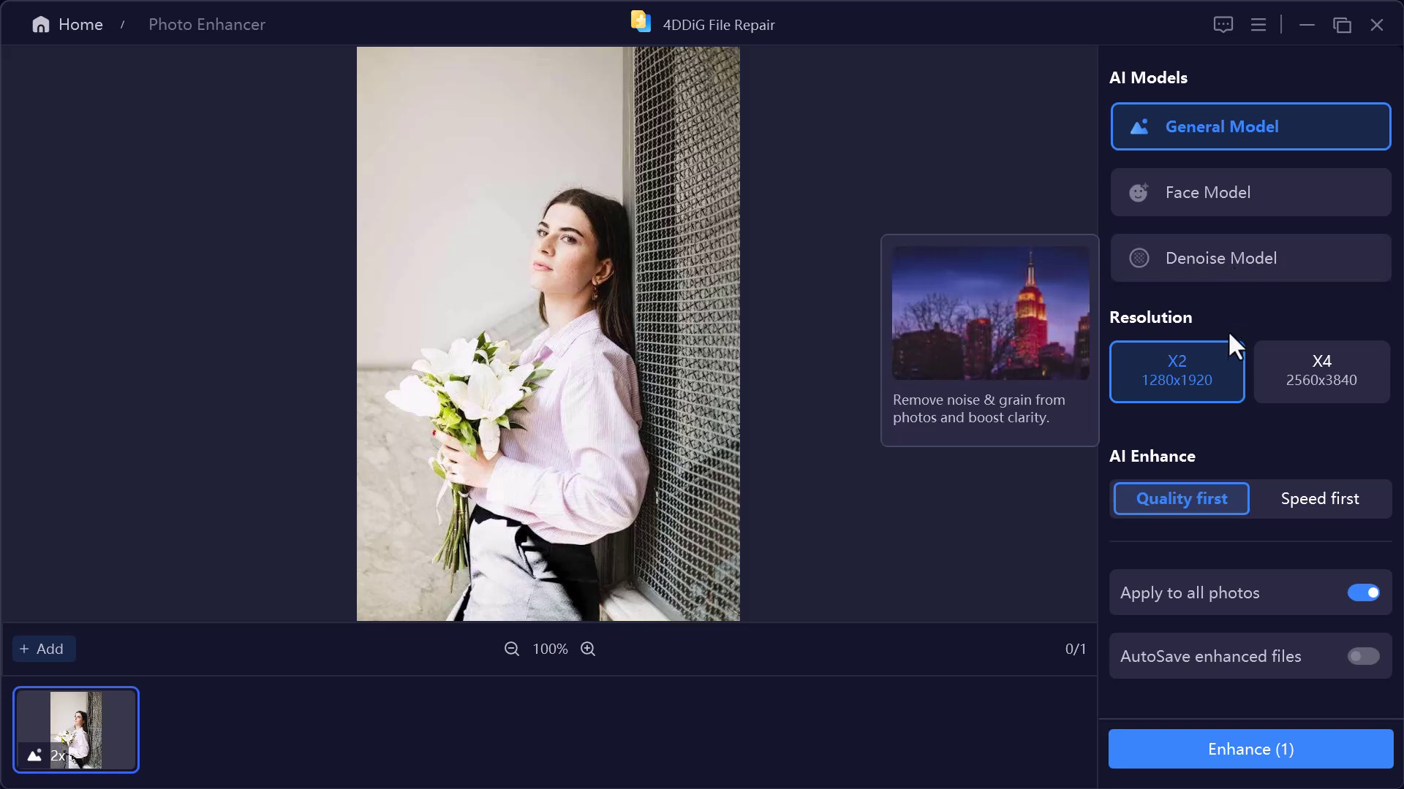
{"action": "left_click", "coordinate": [1282, 378]}
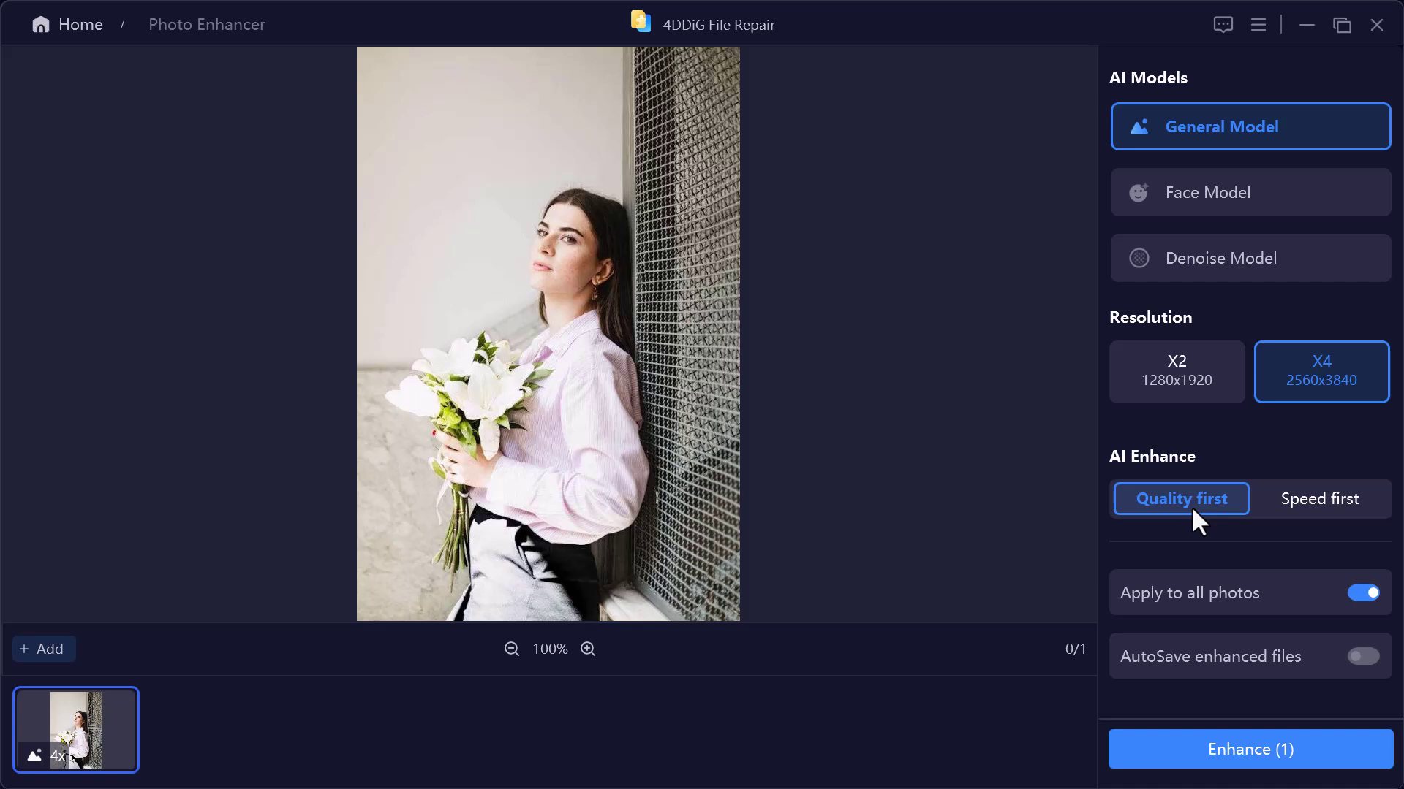
{"action": "left_click", "coordinate": [1214, 756]}
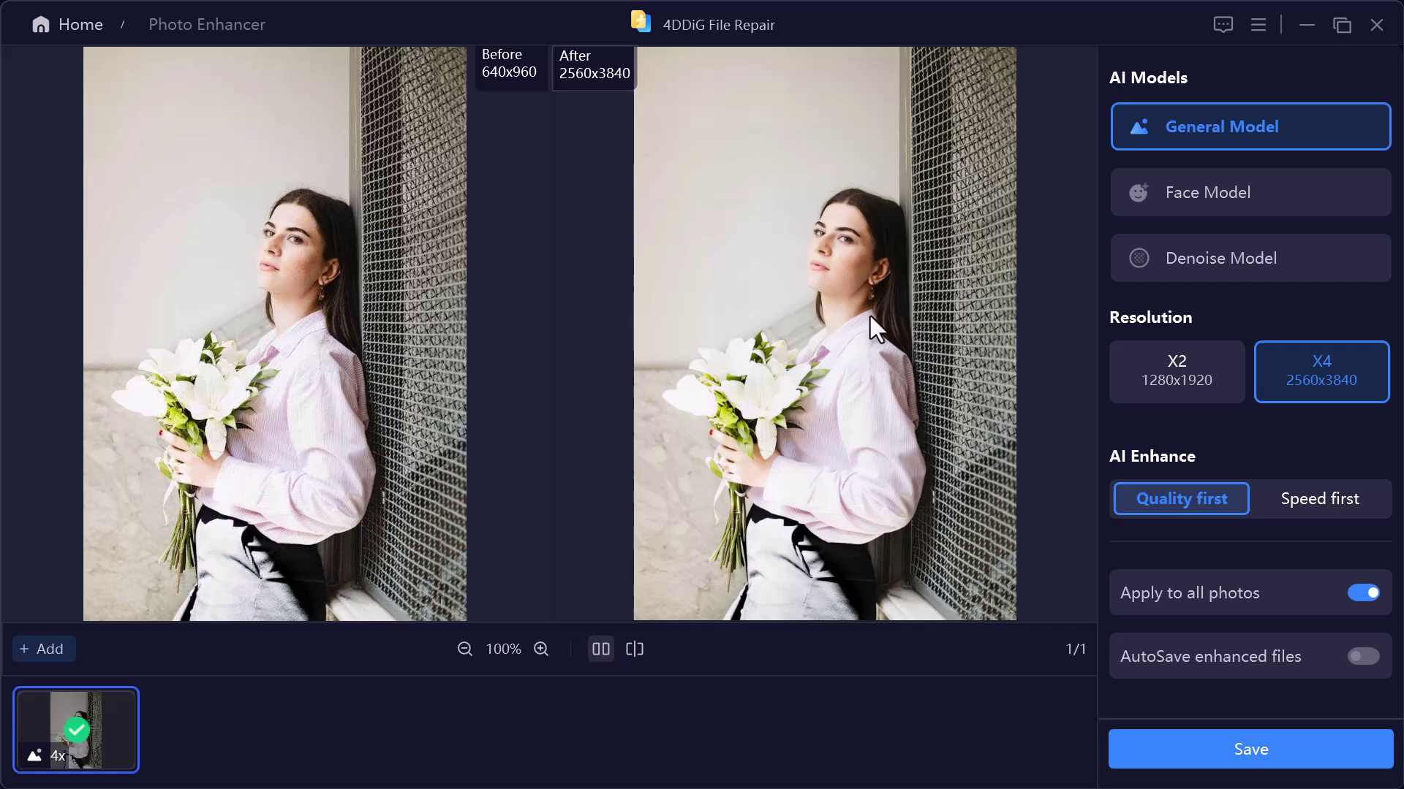
Compare original and enhanced portrait in split view, zooming into the face and back to 100%.
{"action": "left_click", "coordinate": [633, 655]}
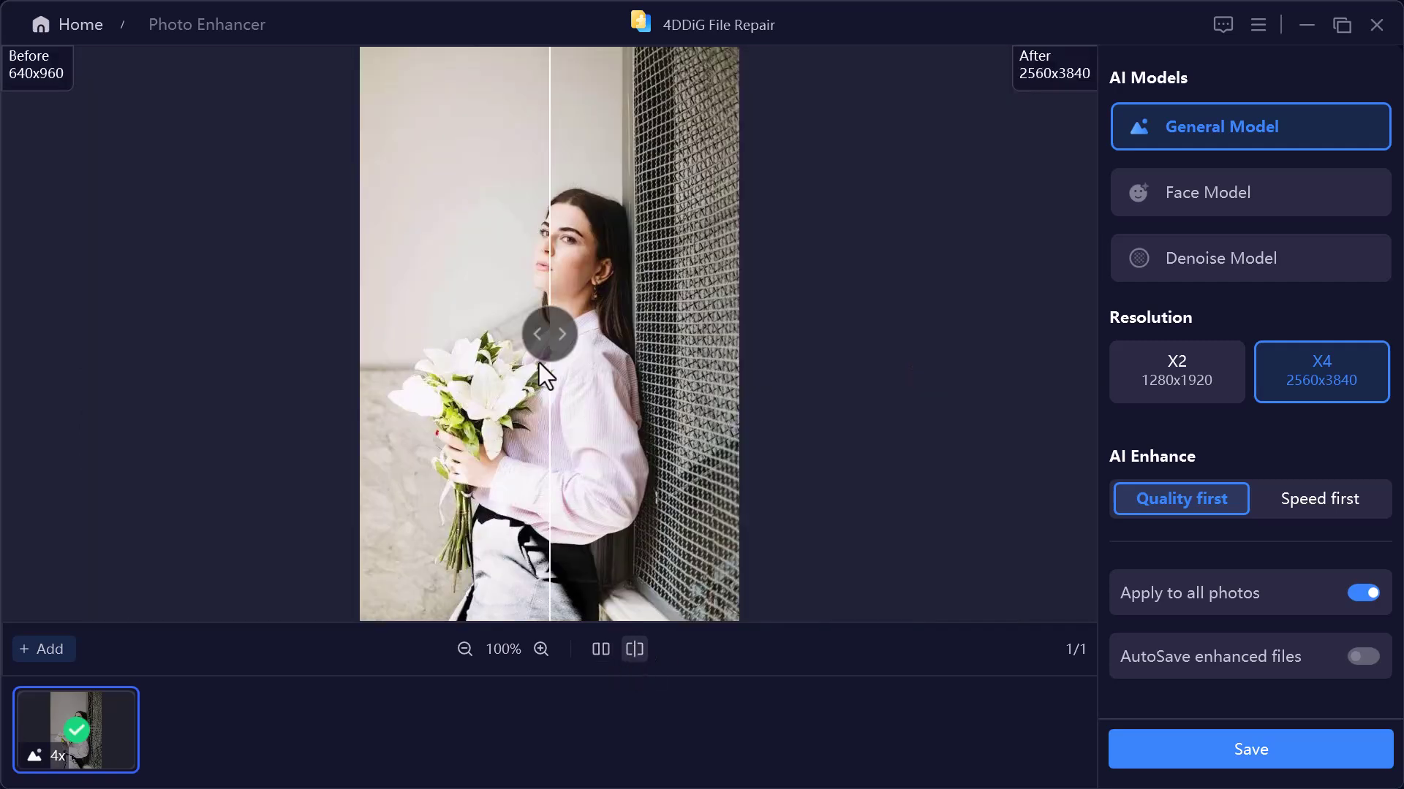
{"action": "left_click_drag", "start_coordinate": [537, 339], "coordinate": [358, 416]}
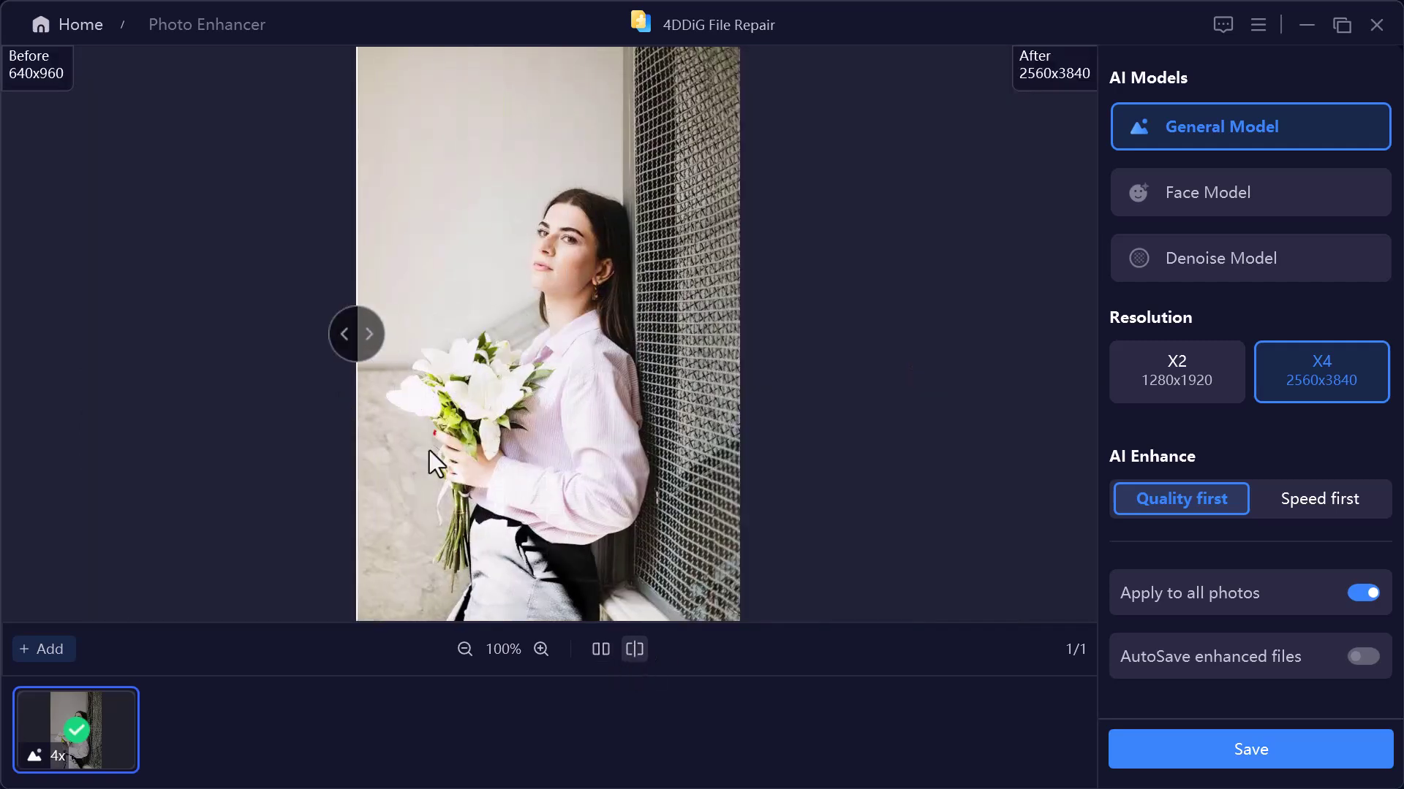
{"action": "left_click", "coordinate": [540, 650]}
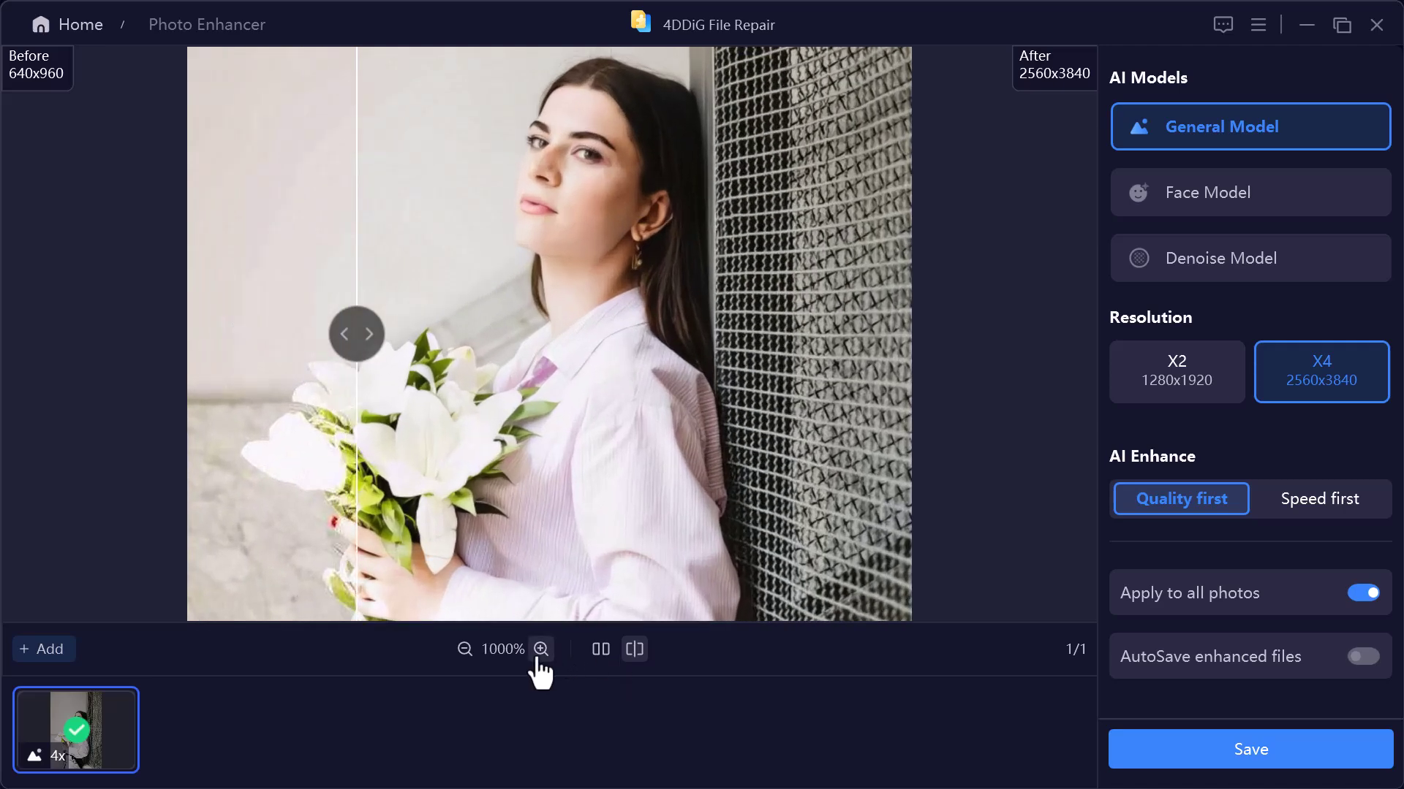
{"action": "left_click_drag", "start_coordinate": [359, 345], "coordinate": [187, 375]}
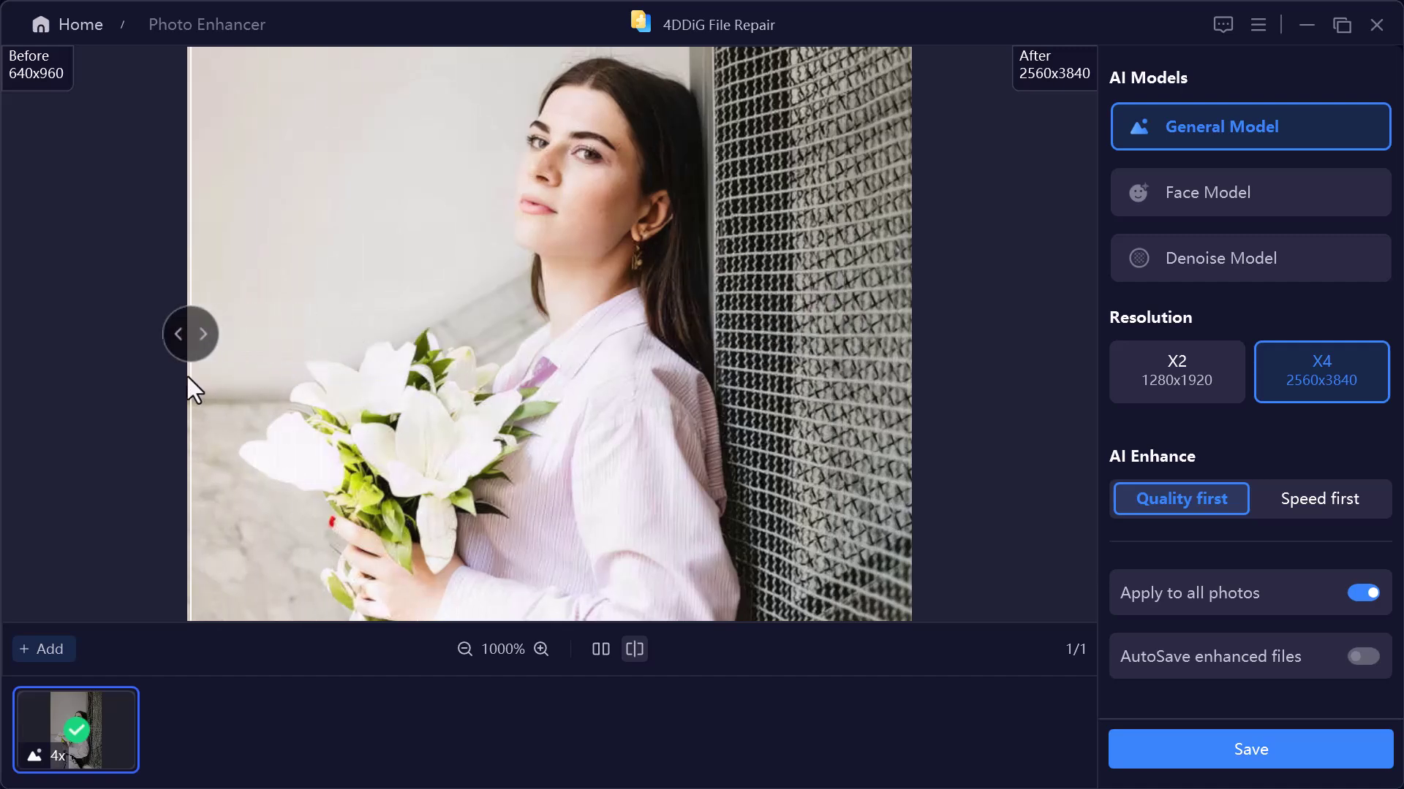
{"action": "left_click", "coordinate": [464, 651]}
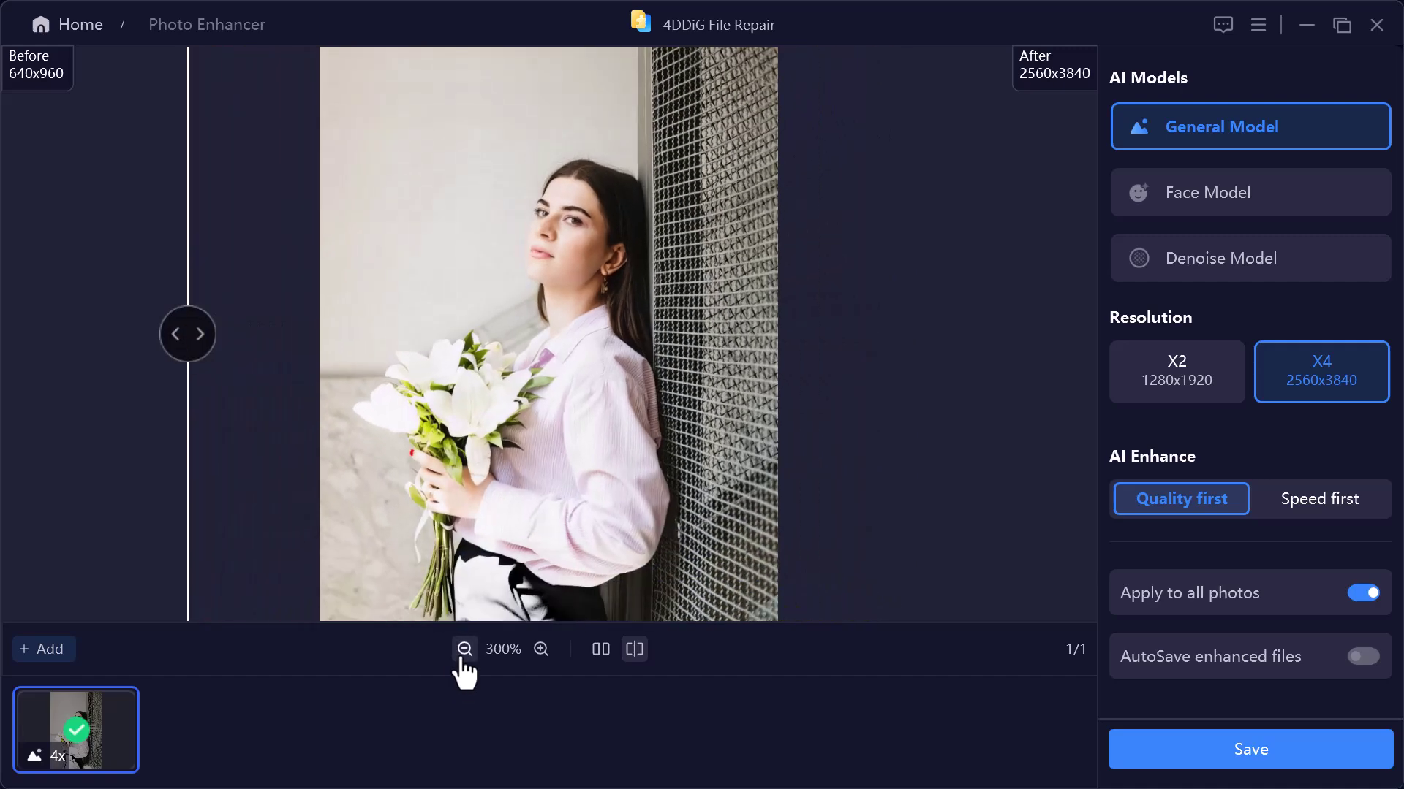
{"action": "left_click", "coordinate": [463, 655]}
Save the enhanced portrait to the Downloads folder.
{"action": "left_click", "coordinate": [1236, 760]}
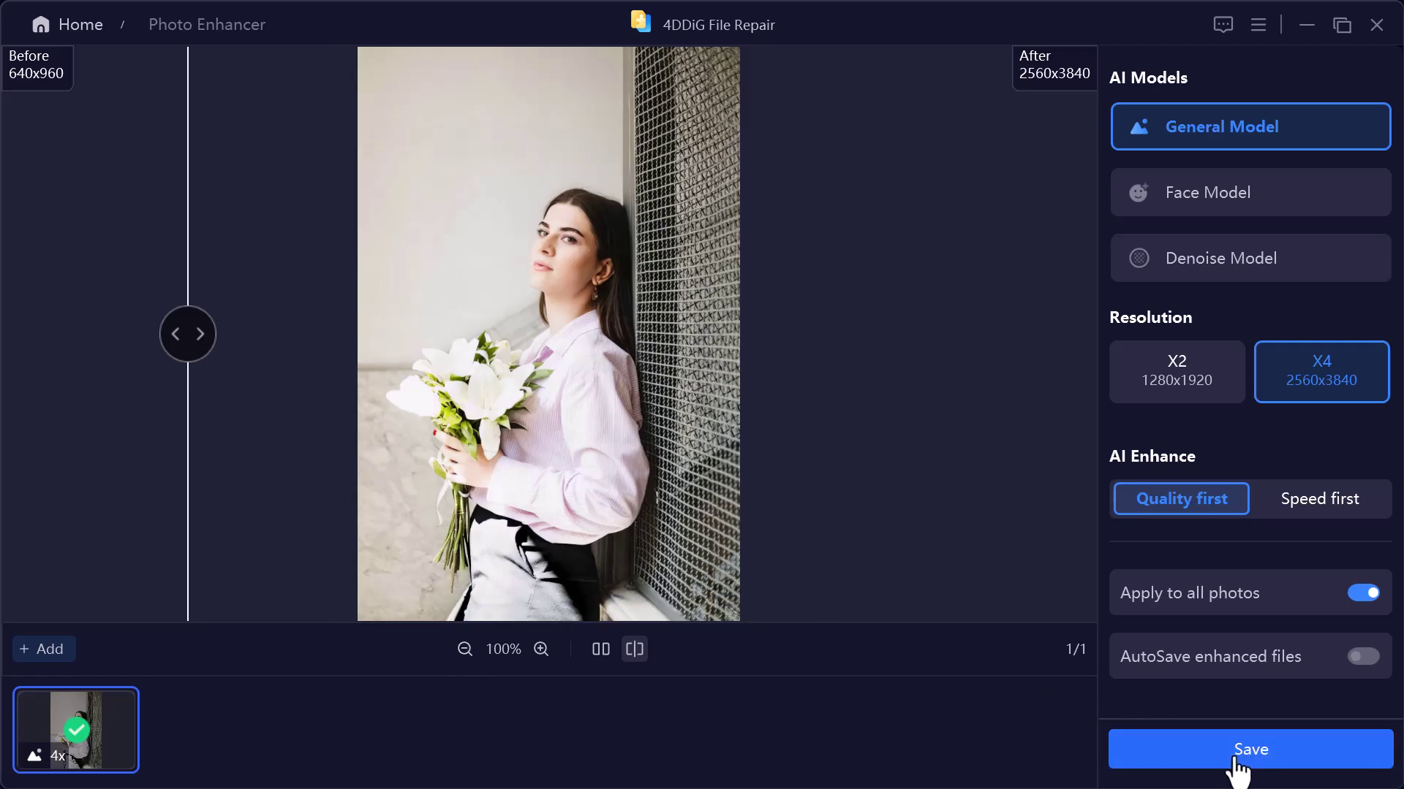
{"action": "left_click", "coordinate": [76, 254]}
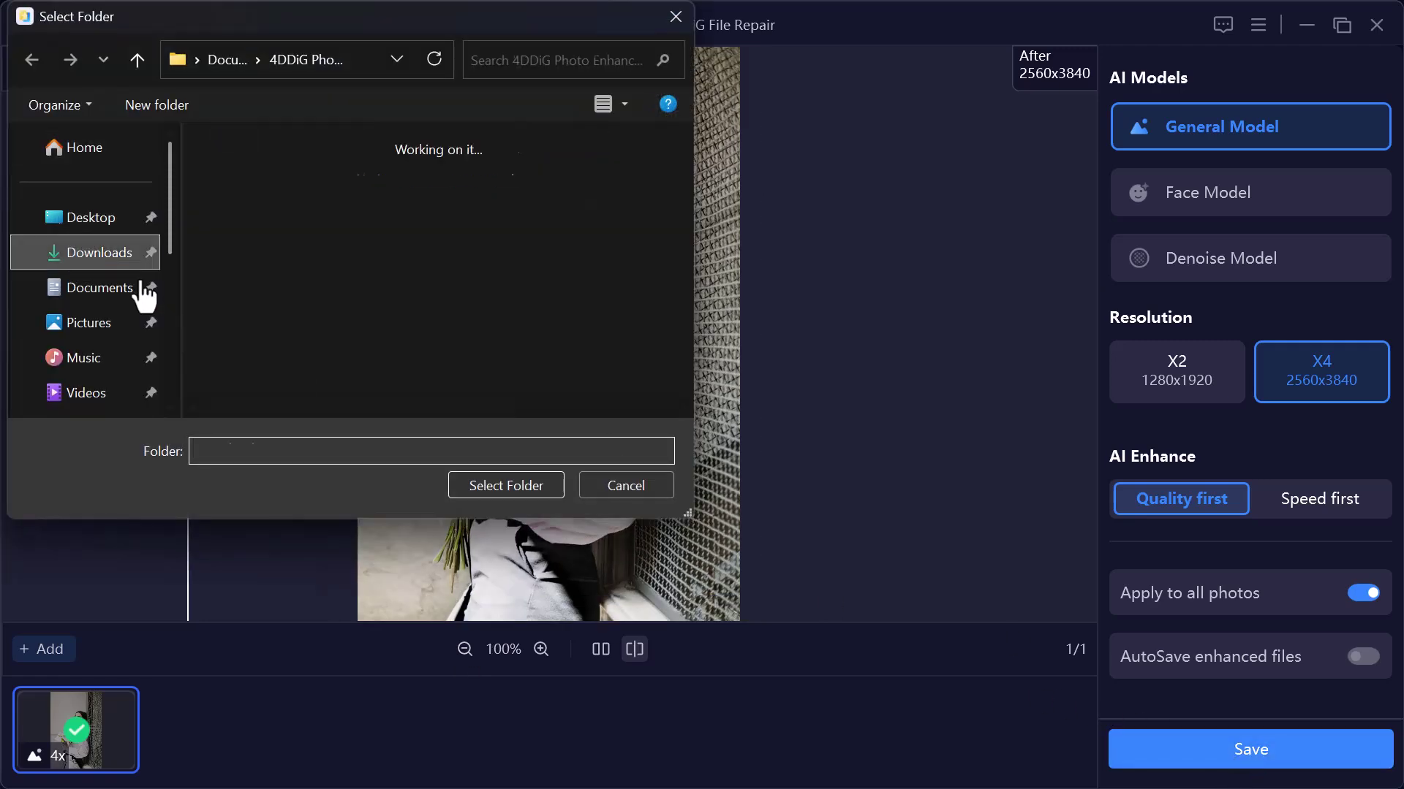
{"action": "left_click", "coordinate": [485, 484]}
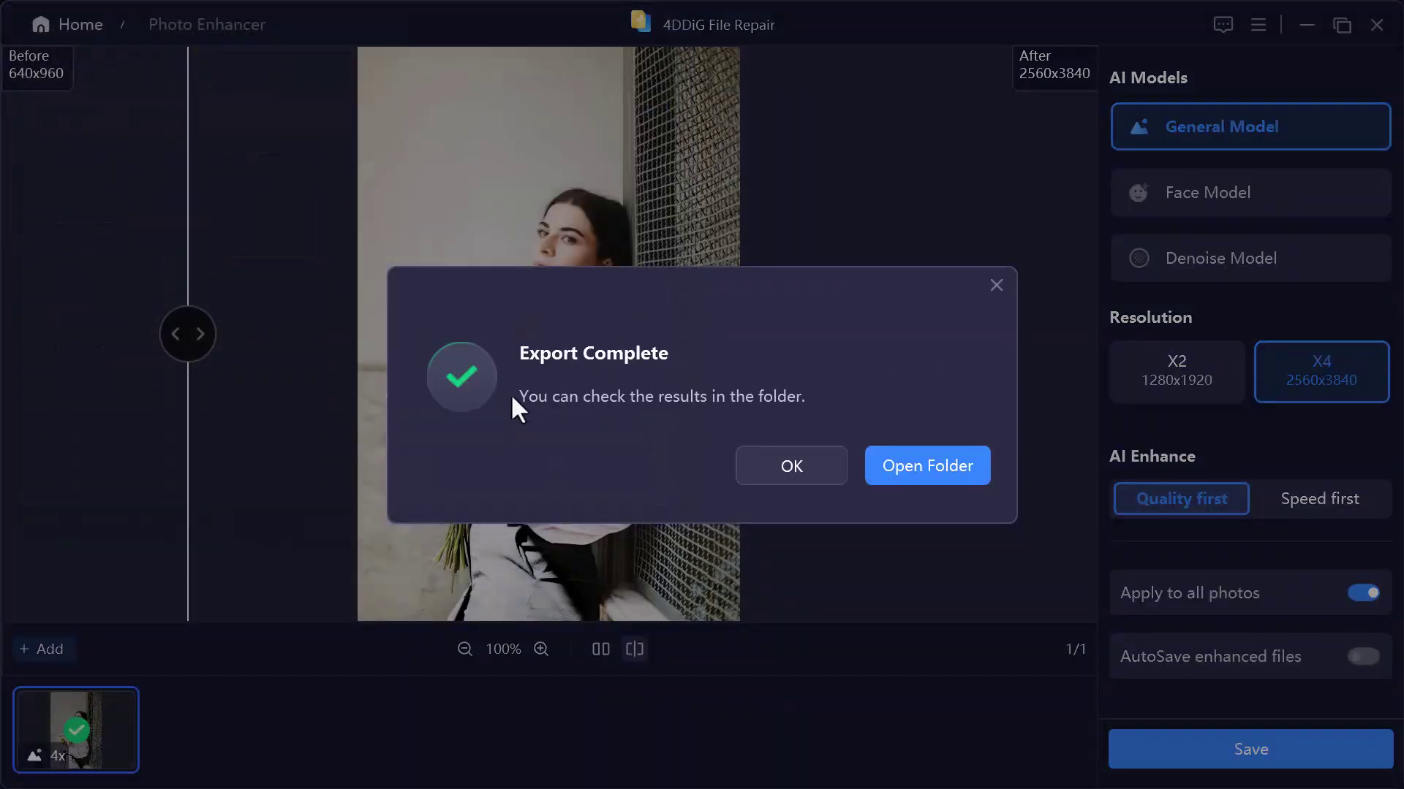
Dismiss the export message and load the sunset photo of two children into Photo Enhancer.
{"action": "left_click", "coordinate": [795, 477]}
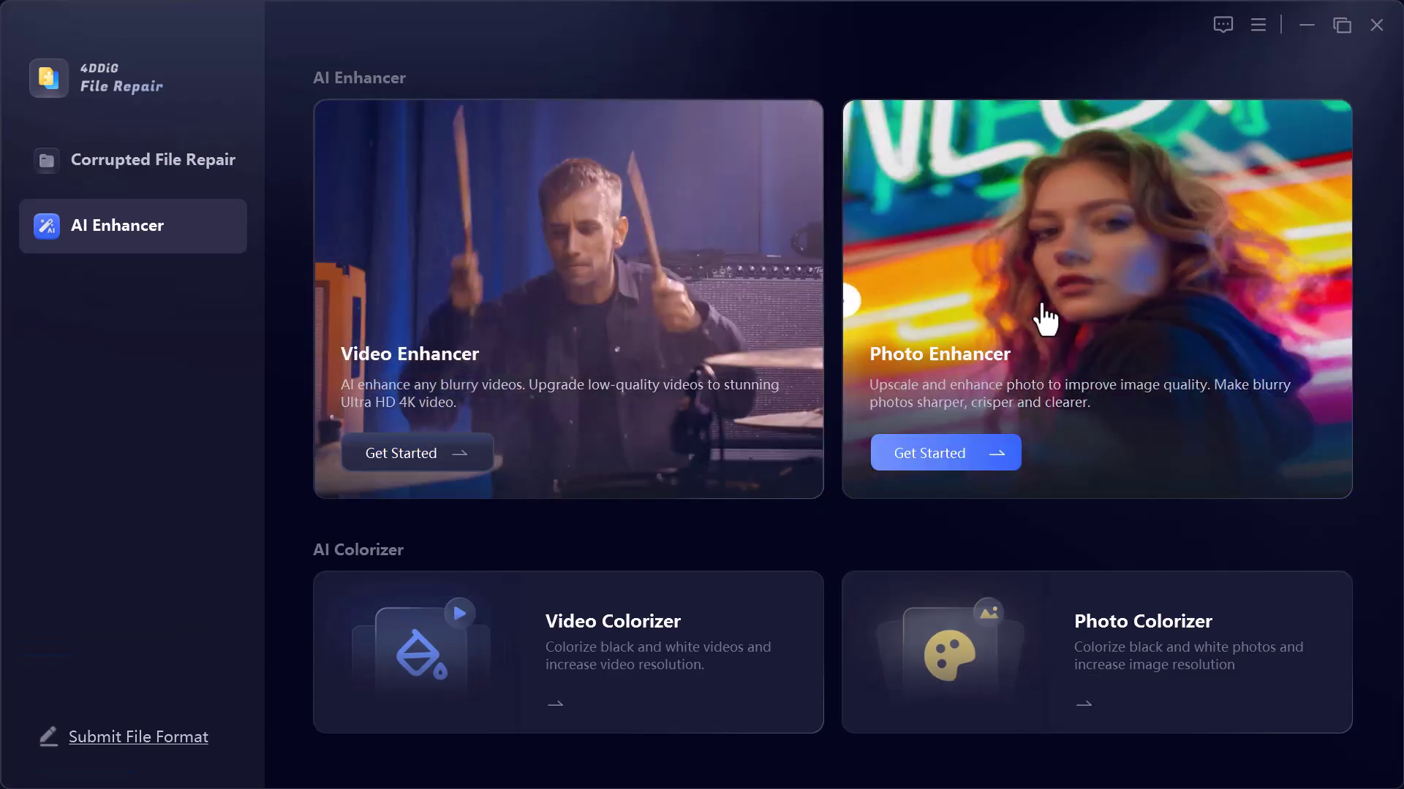
{"action": "left_click", "coordinate": [1043, 314]}
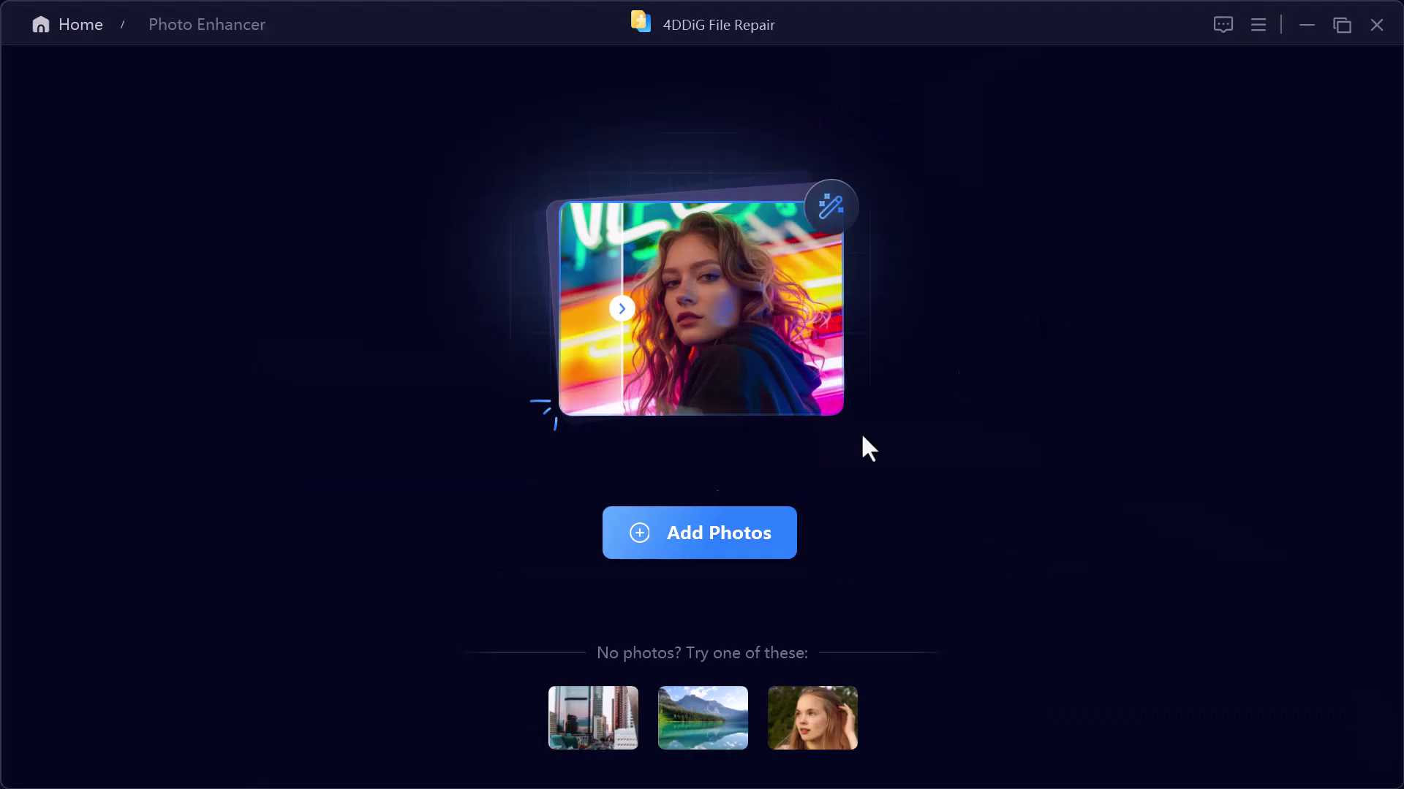
{"action": "left_click", "coordinate": [653, 559]}
{"action": "left_click", "coordinate": [574, 293]}
{"action": "left_click", "coordinate": [506, 482]}
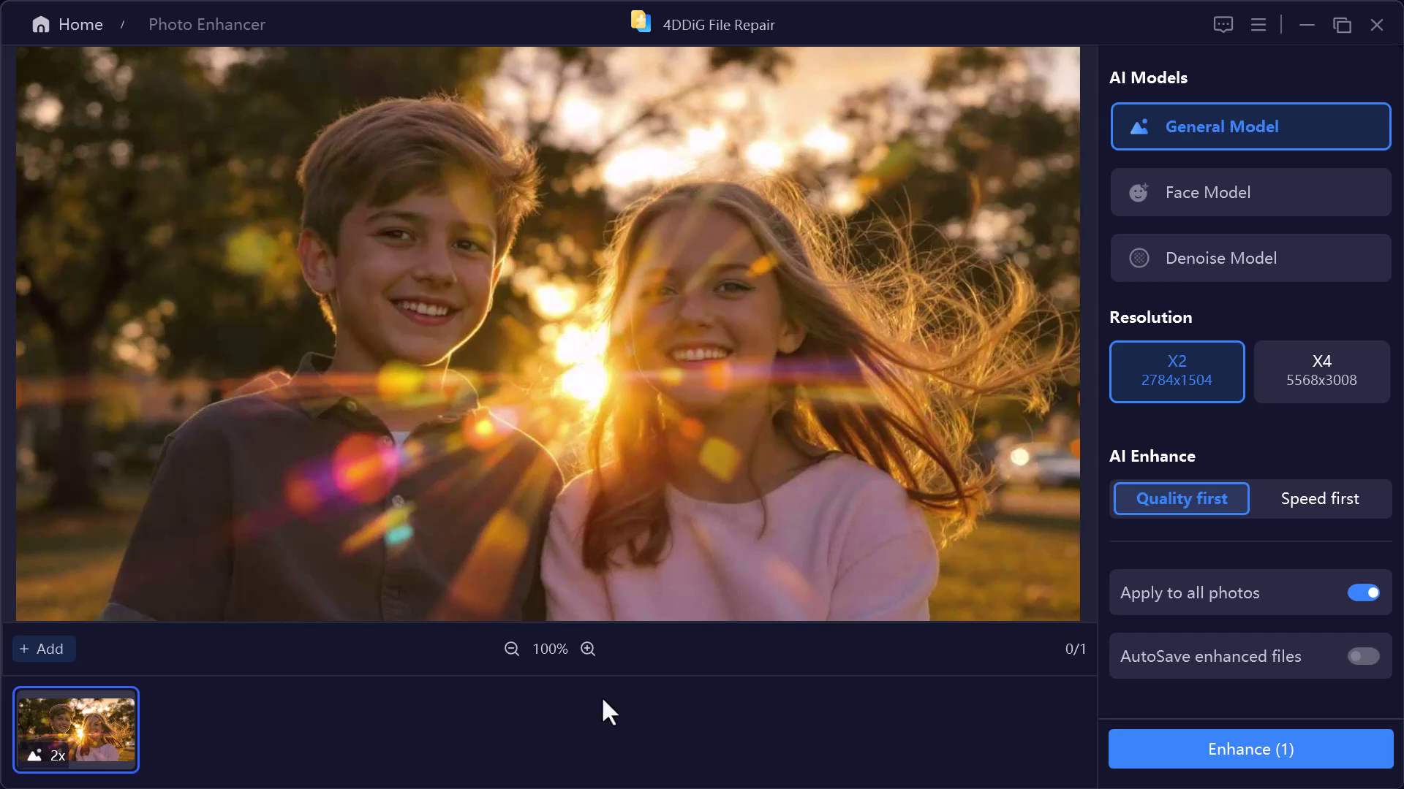
Inspect the children's faces, then enhance with the Face Model at X4, 5568x3008.
{"action": "left_click", "coordinate": [586, 658]}
{"action": "left_click", "coordinate": [586, 658]}
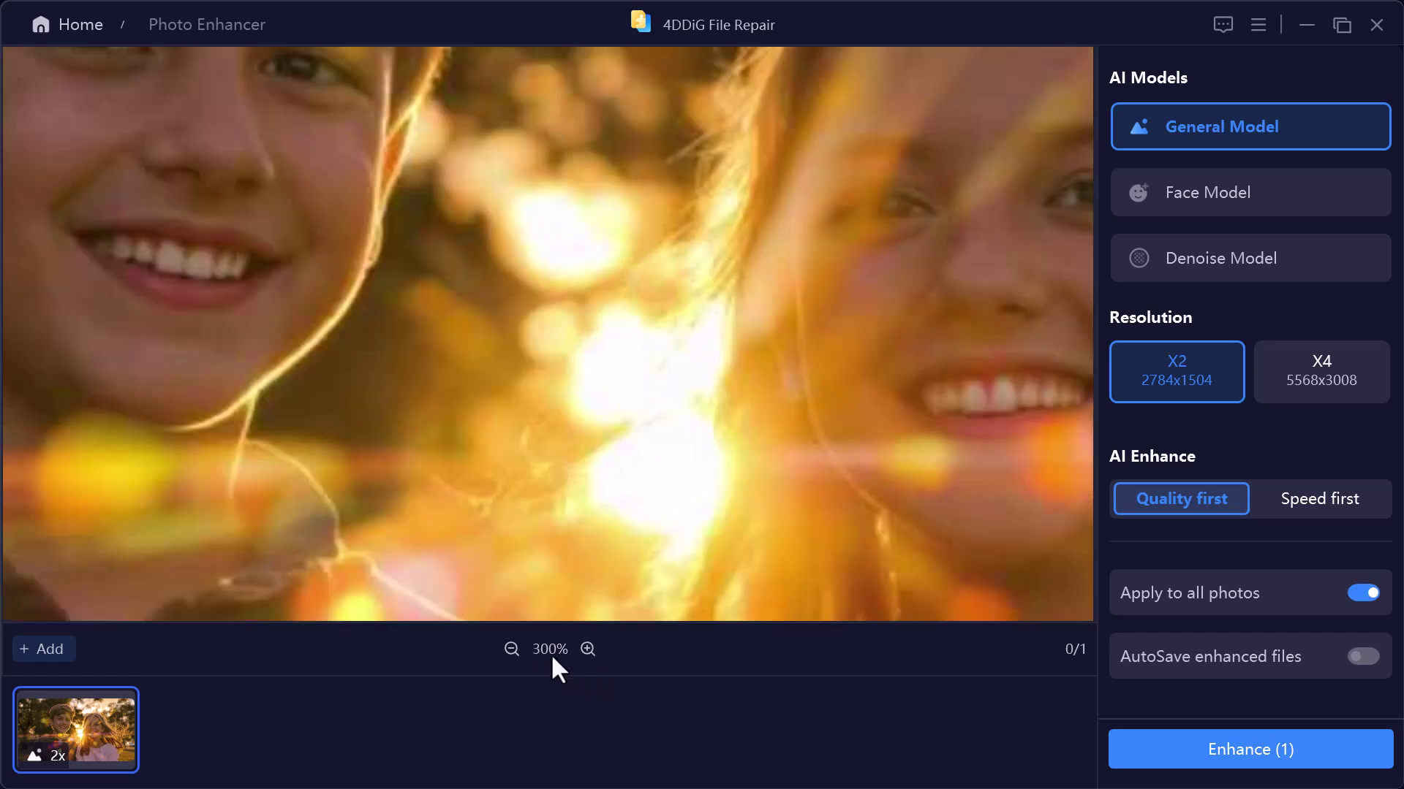
{"action": "left_click", "coordinate": [512, 650]}
{"action": "left_click", "coordinate": [511, 650]}
{"action": "left_click", "coordinate": [1158, 196]}
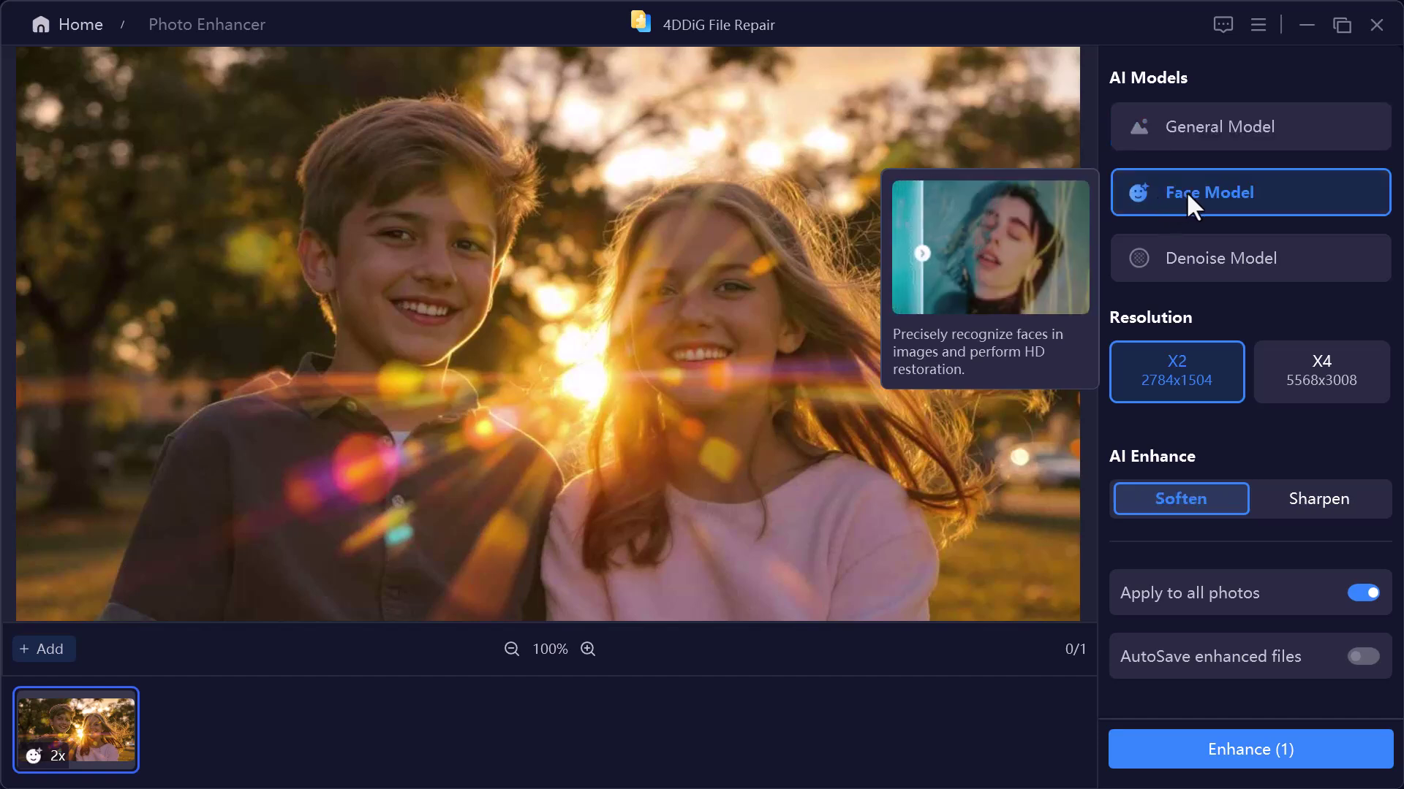
{"action": "left_click", "coordinate": [1306, 367]}
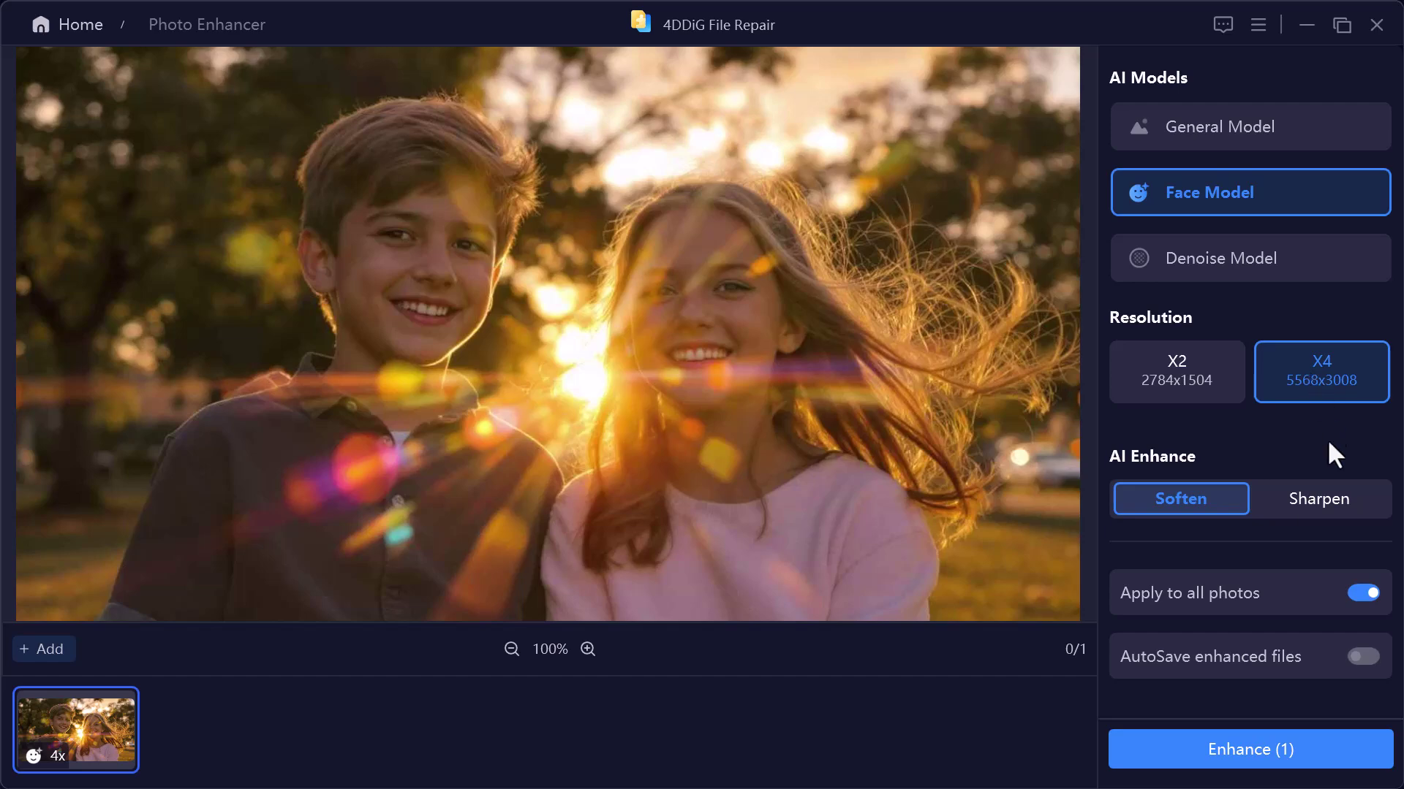
{"action": "left_click", "coordinate": [1133, 756]}
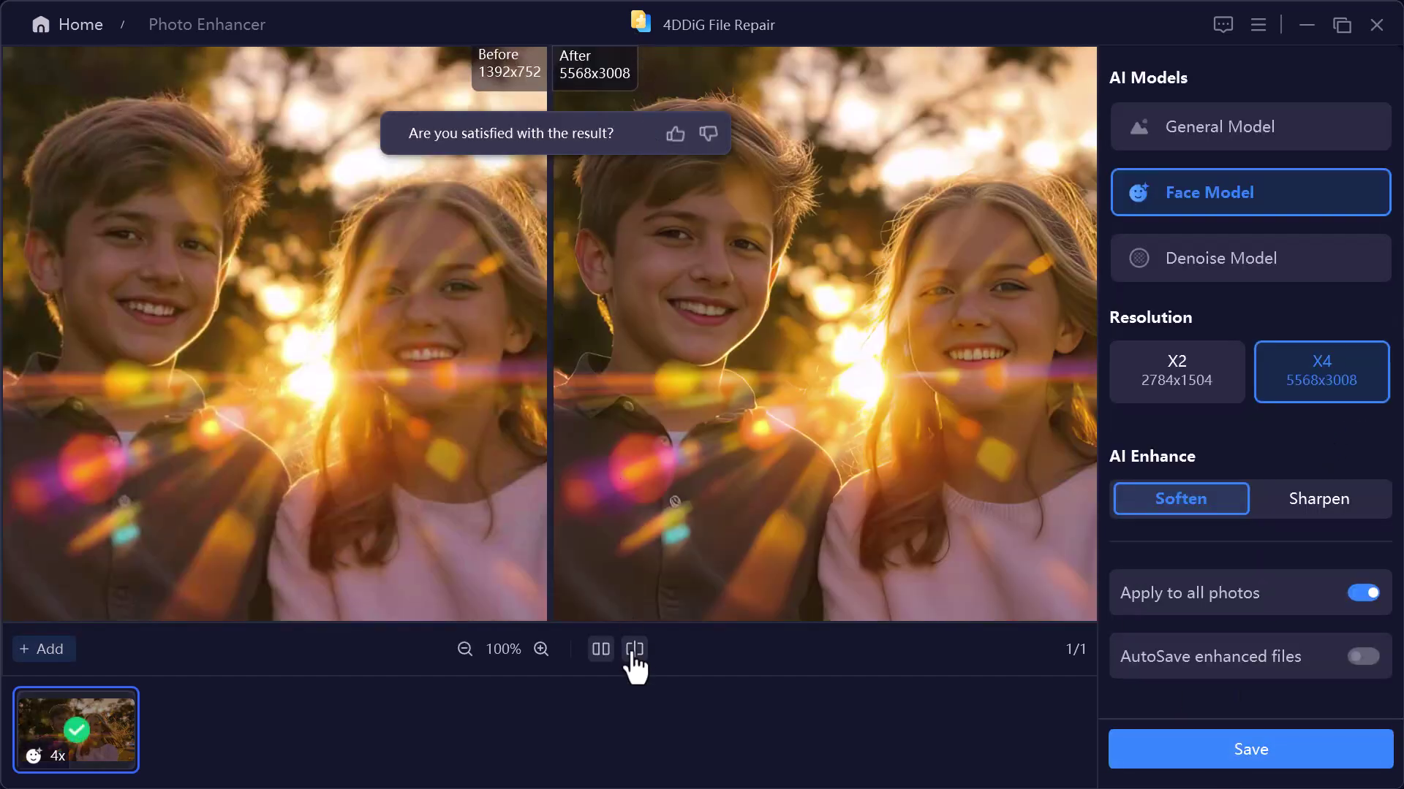
Compare the enhanced children photo with its original in split view, zooming into the faces and back to 100%.
{"action": "left_click", "coordinate": [634, 650]}
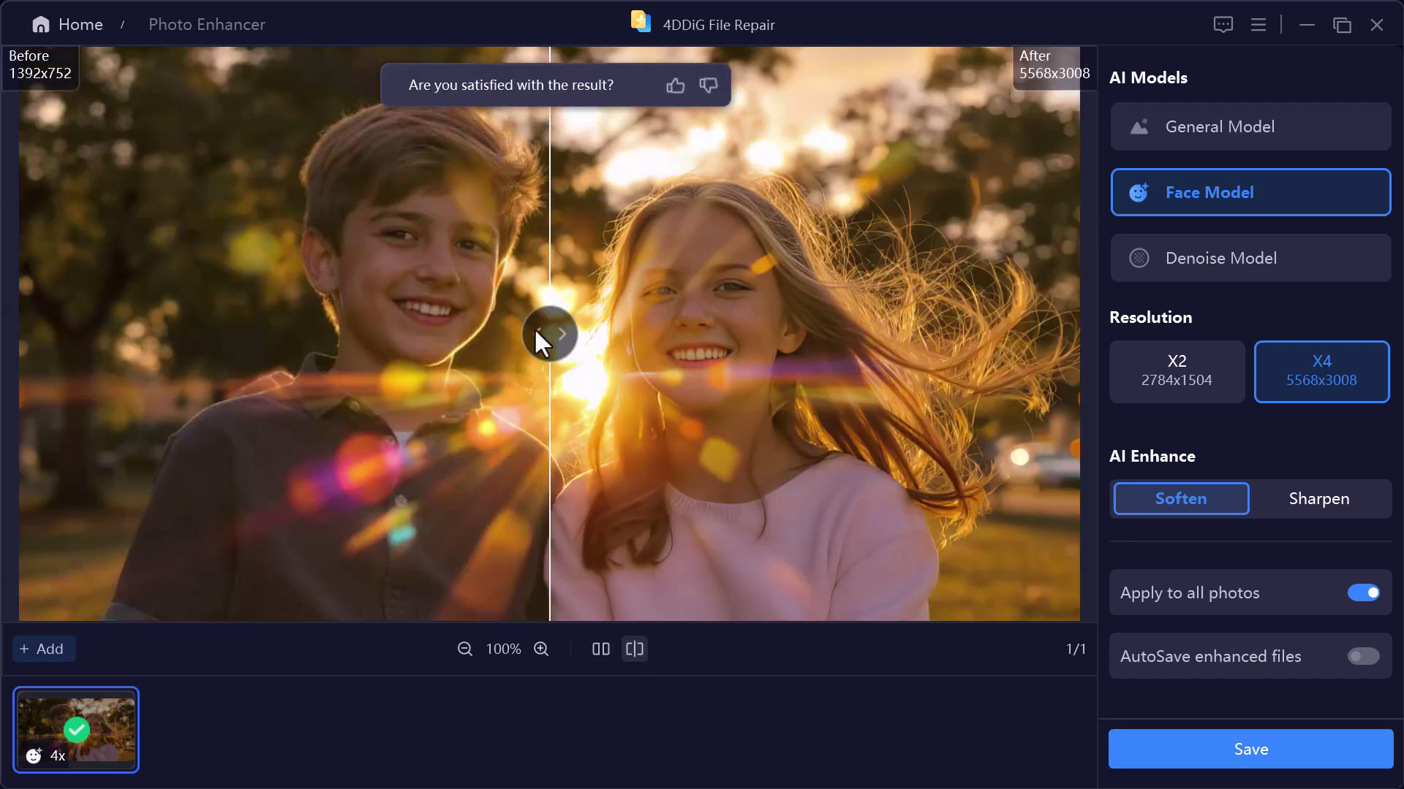
{"action": "left_click_drag", "start_coordinate": [535, 330], "coordinate": [7, 446]}
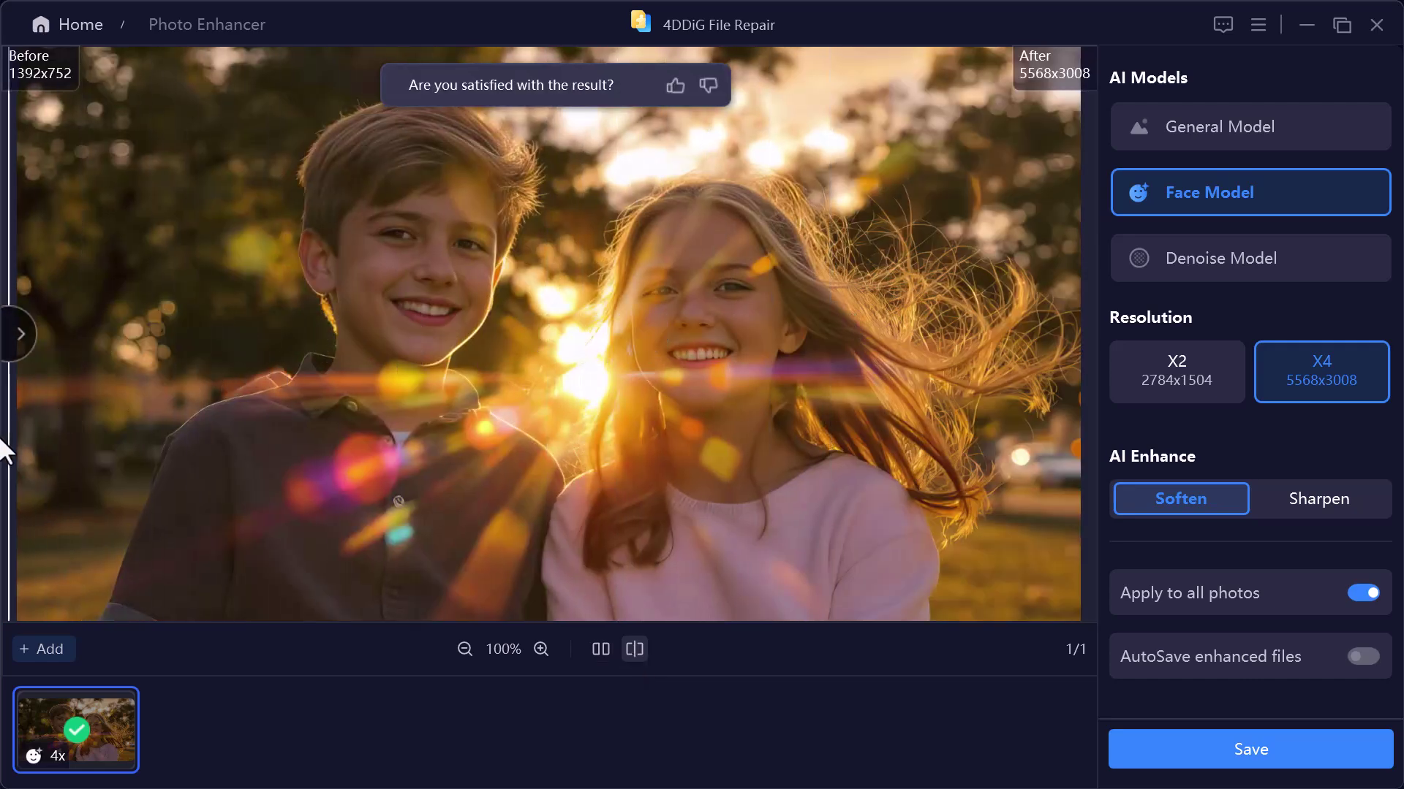
{"action": "left_click", "coordinate": [540, 650]}
{"action": "left_click", "coordinate": [540, 649]}
{"action": "left_click", "coordinate": [540, 649]}
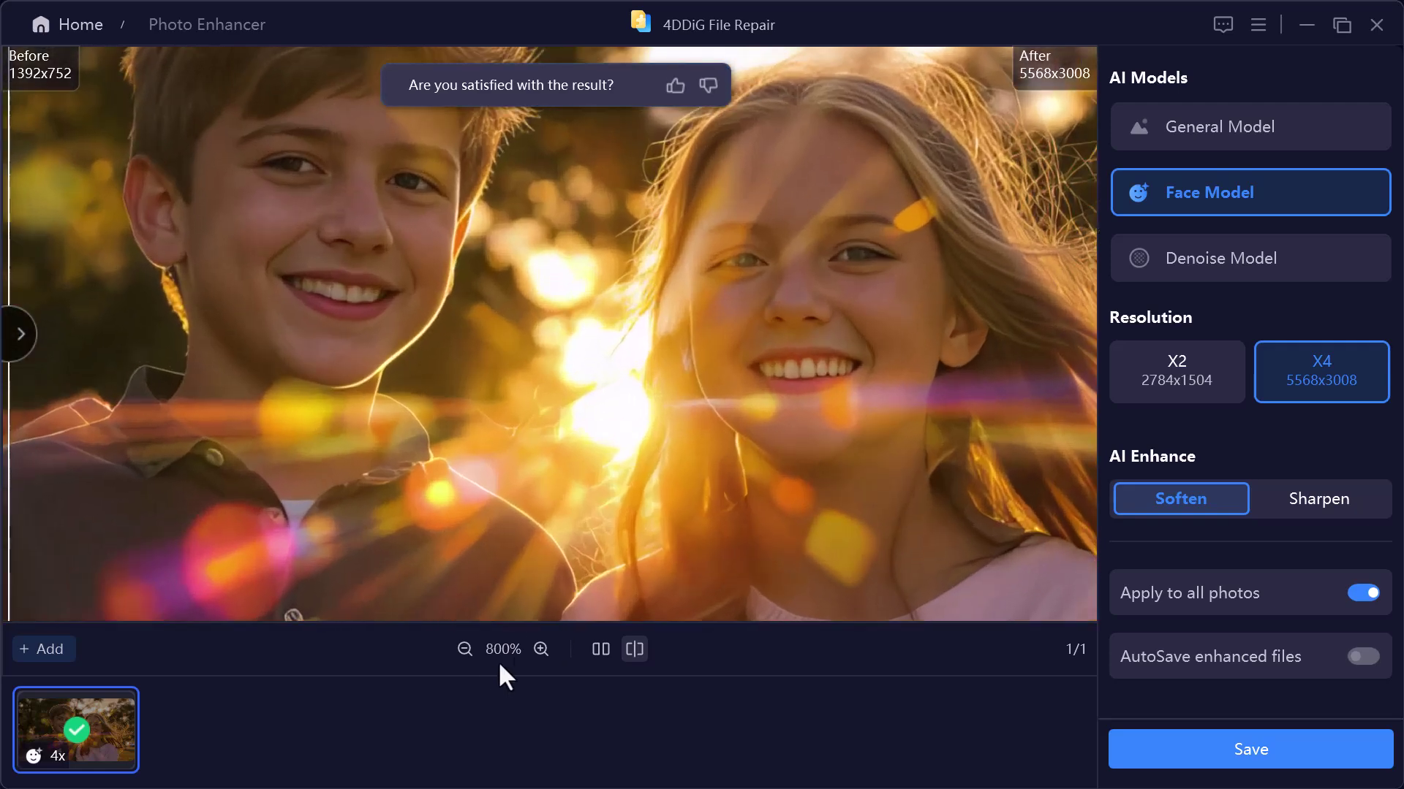
{"action": "left_click", "coordinate": [464, 649]}
{"action": "left_click", "coordinate": [463, 649]}
{"action": "left_click", "coordinate": [463, 649]}
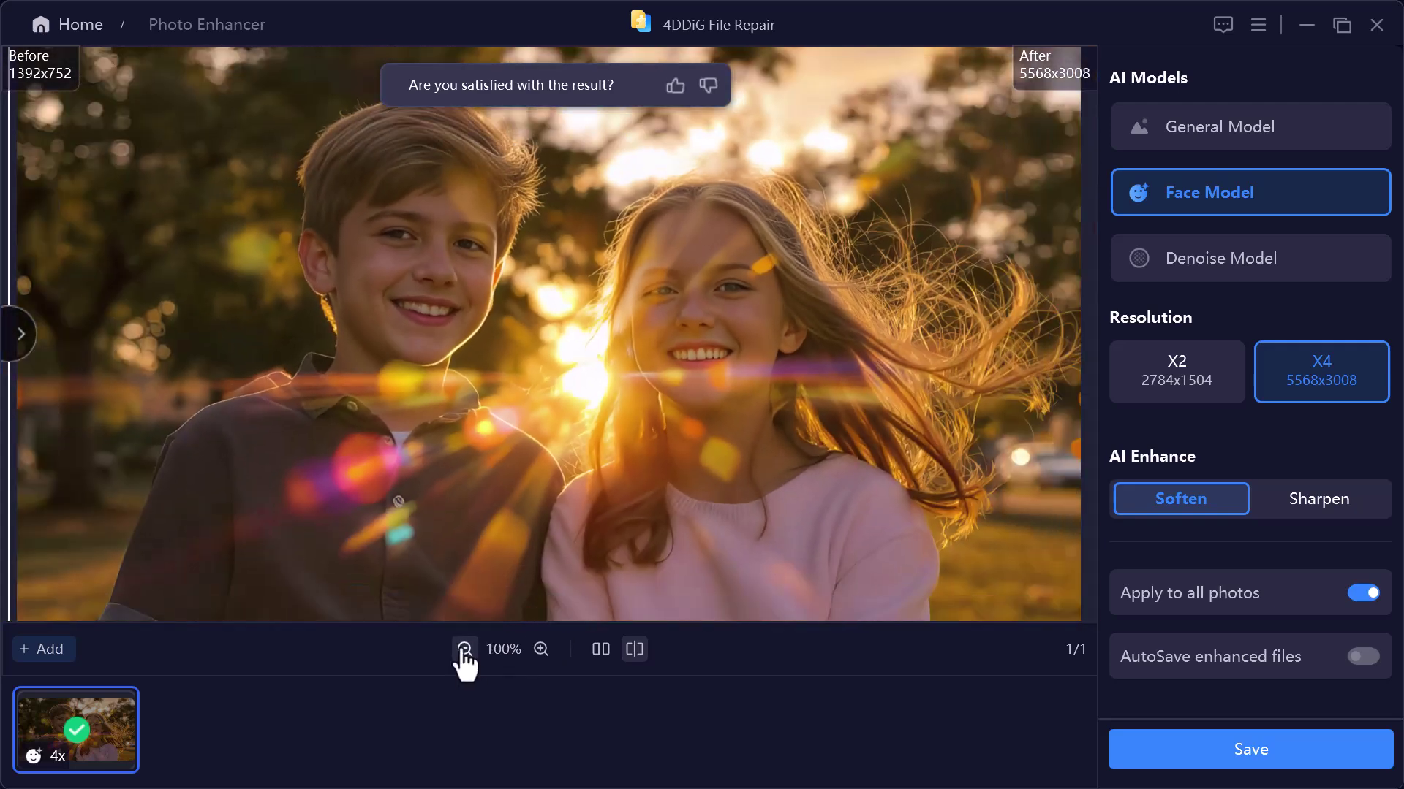
{"action": "left_click_drag", "start_coordinate": [24, 335], "coordinate": [1099, 336]}
Save the enhanced children photo to the Downloads folder.
{"action": "left_click", "coordinate": [1247, 761]}
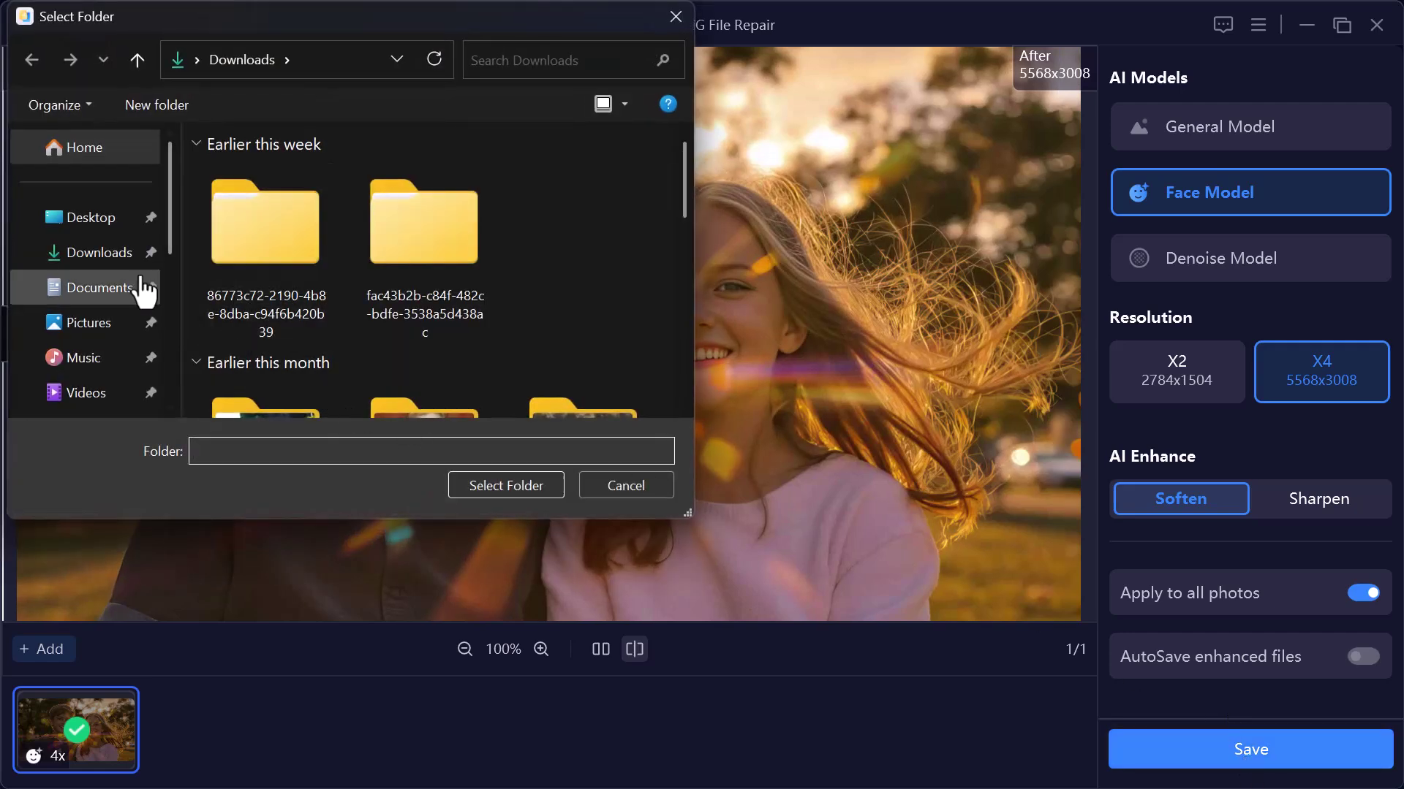
{"action": "left_click", "coordinate": [108, 254]}
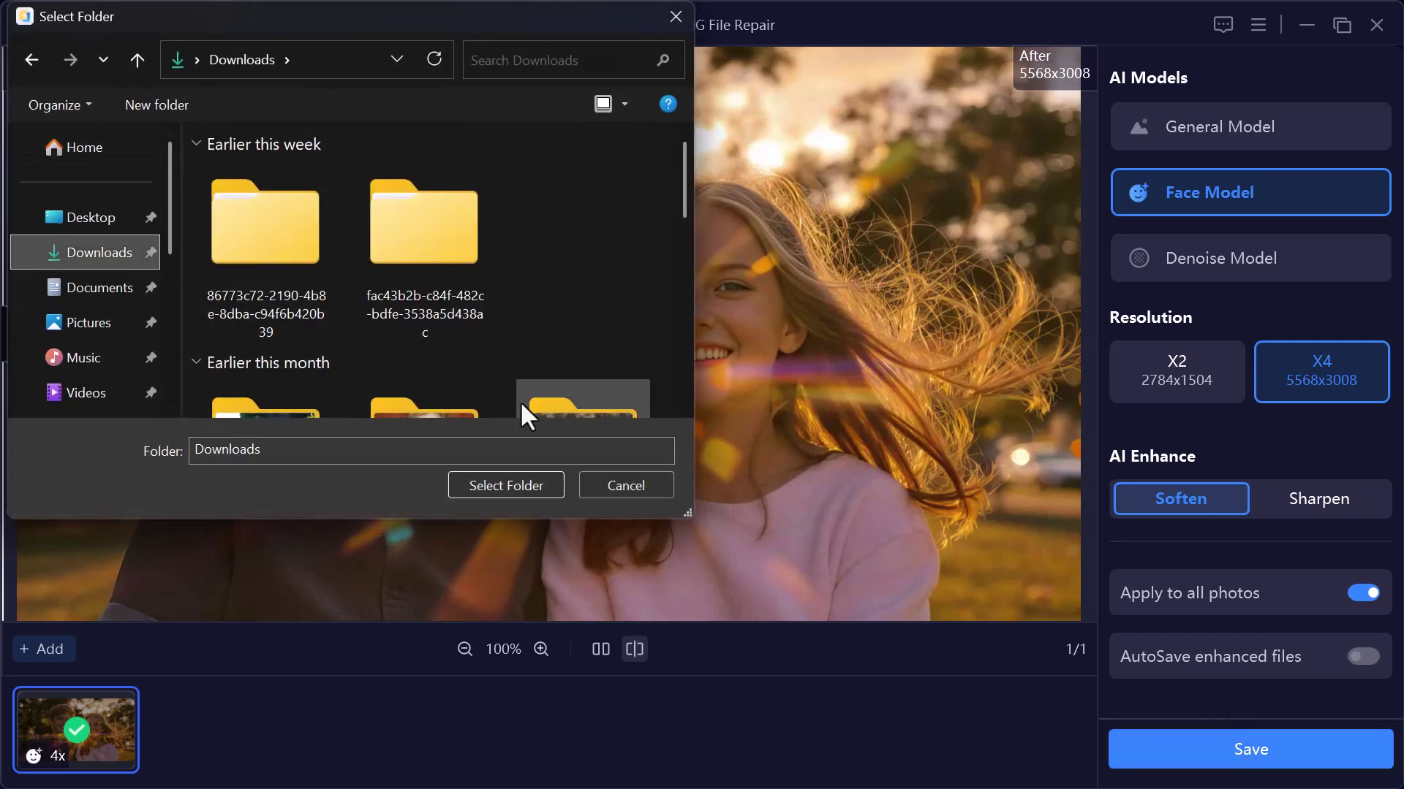
{"action": "left_click", "coordinate": [488, 486]}
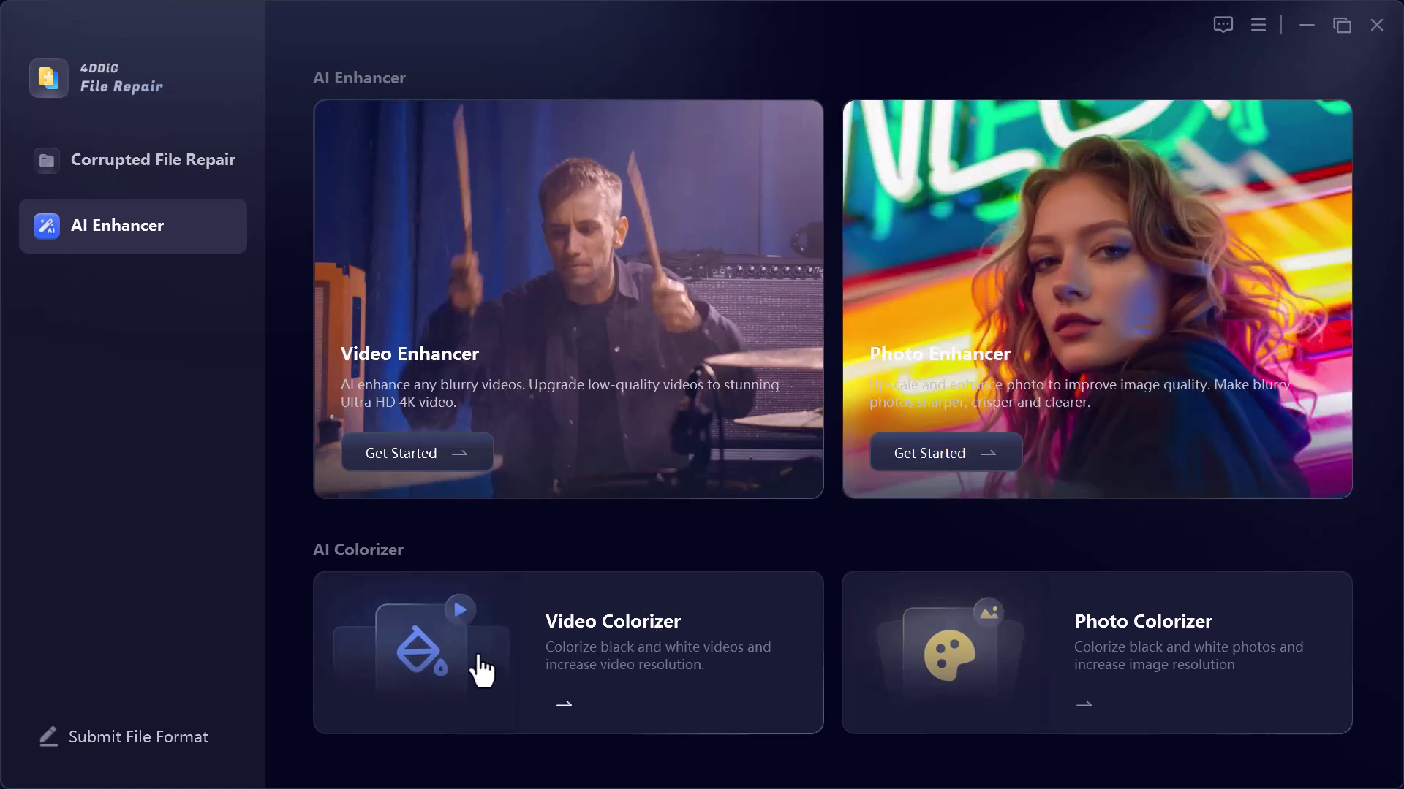
{"action": "left_click", "coordinate": [524, 665]}
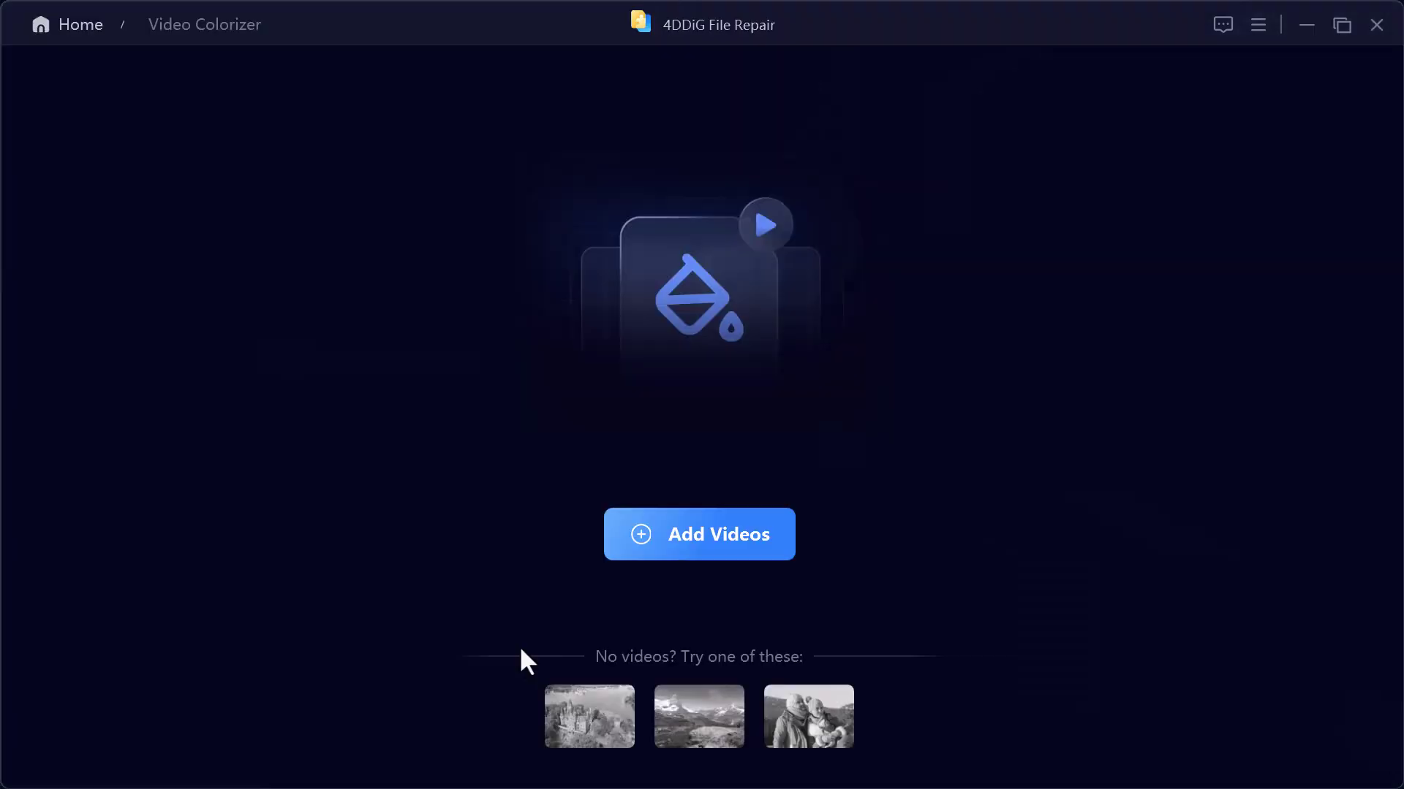
{"action": "left_click", "coordinate": [49, 30]}
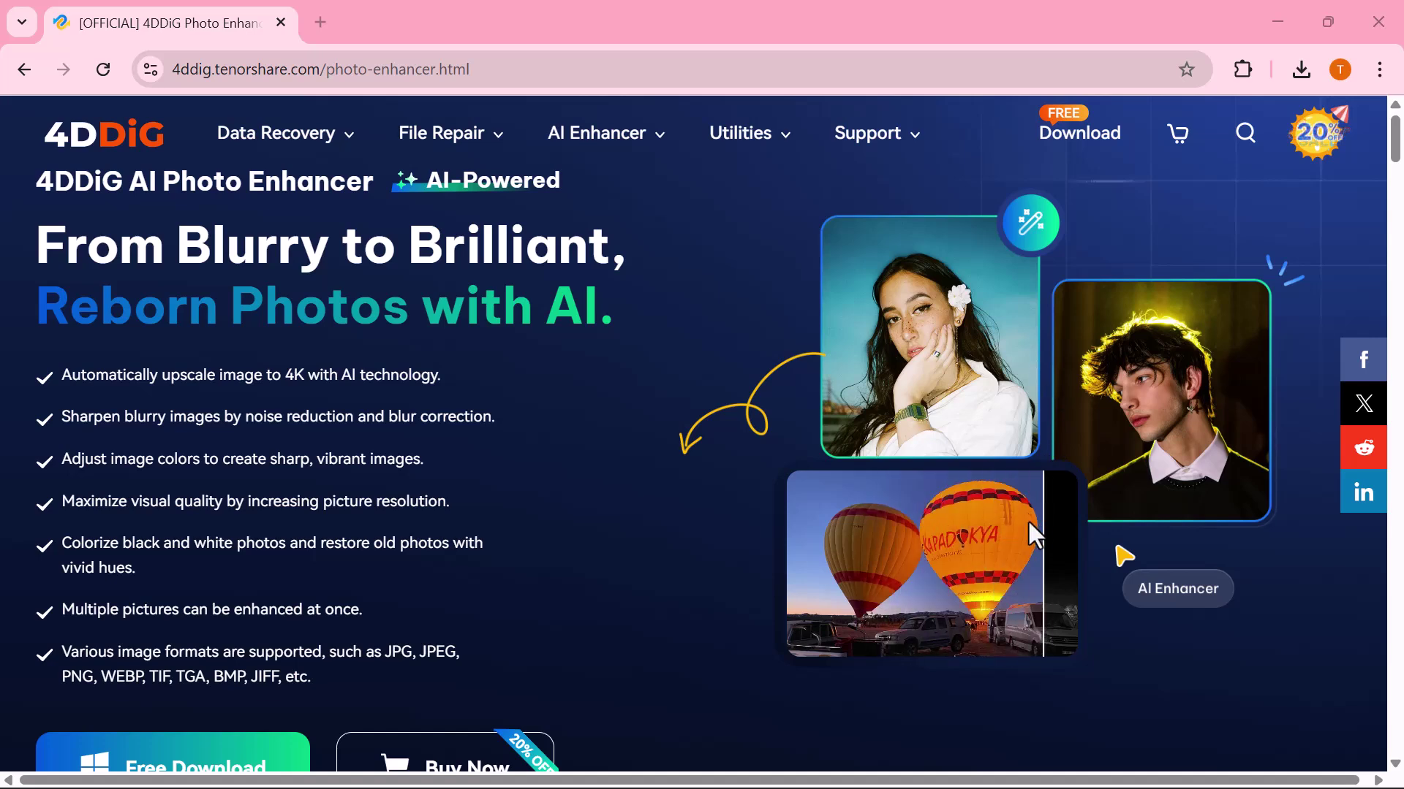
Scroll down to the use-case cards, including Boost Visual Quality of Website Images.
{"action": "scroll", "coordinate": [965, 358], "scroll_direction": "down", "scroll_amount": 2}
{"action": "scroll", "coordinate": [965, 358], "scroll_direction": "down", "scroll_amount": 3}
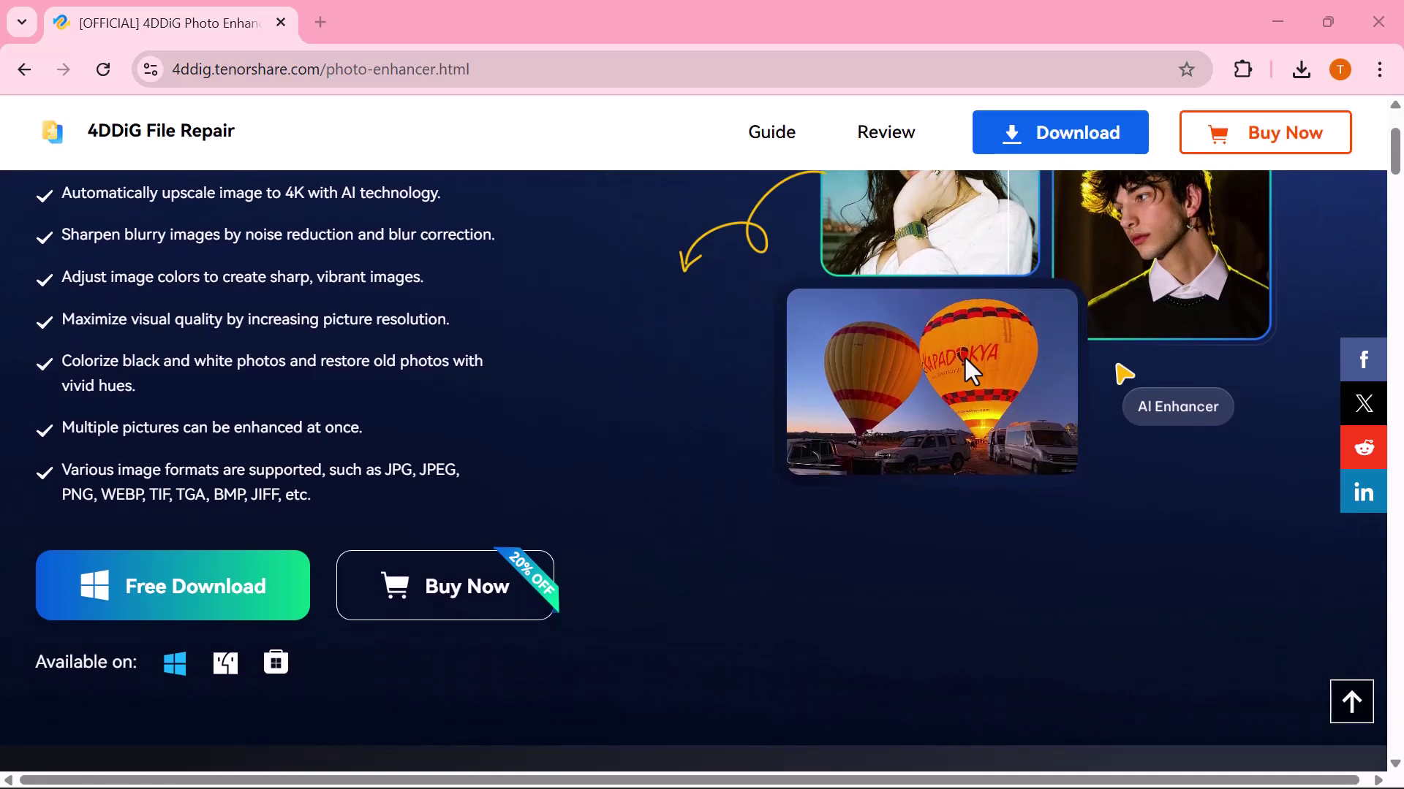
{"action": "scroll", "coordinate": [965, 358], "scroll_direction": "down", "scroll_amount": 7}
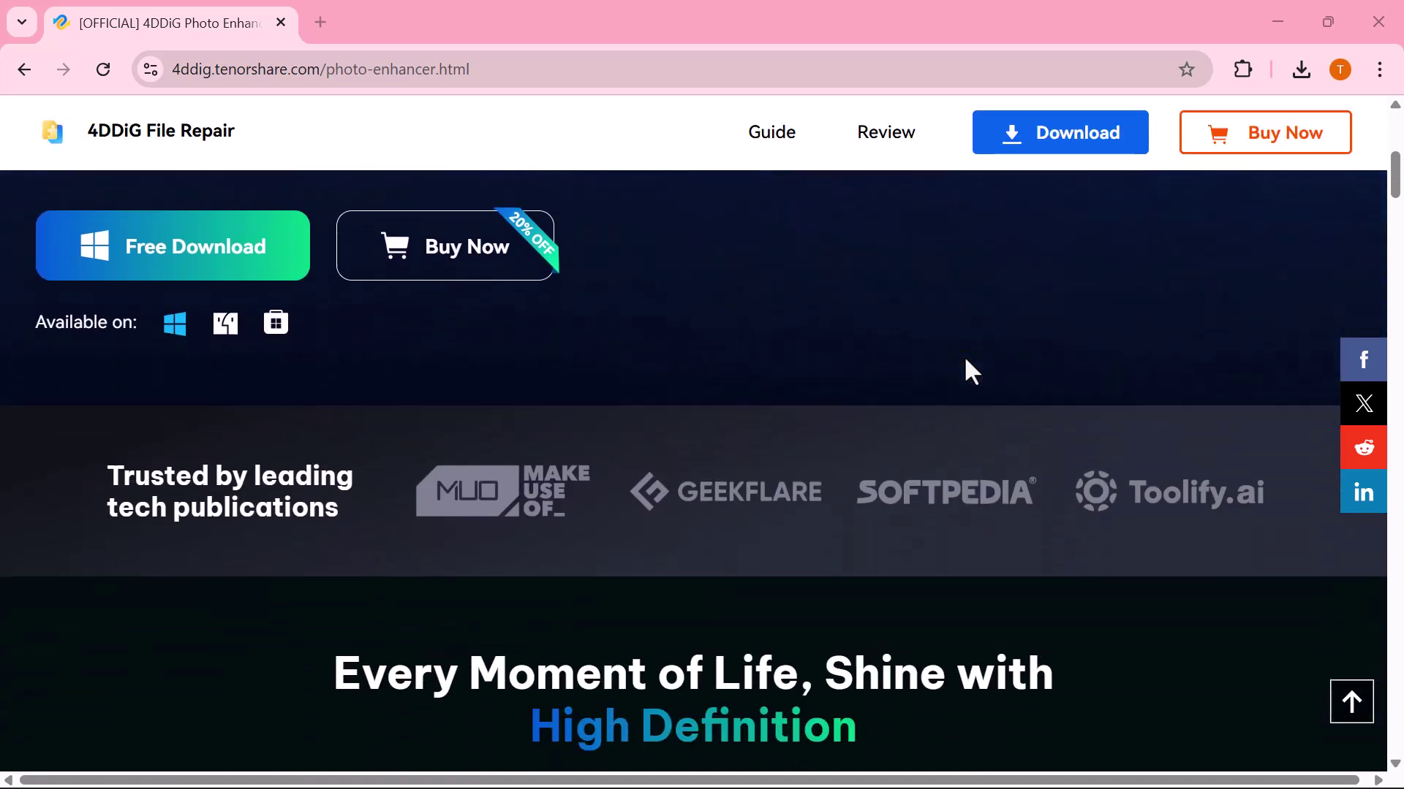
{"action": "scroll", "coordinate": [964, 355], "scroll_direction": "down", "scroll_amount": 4}
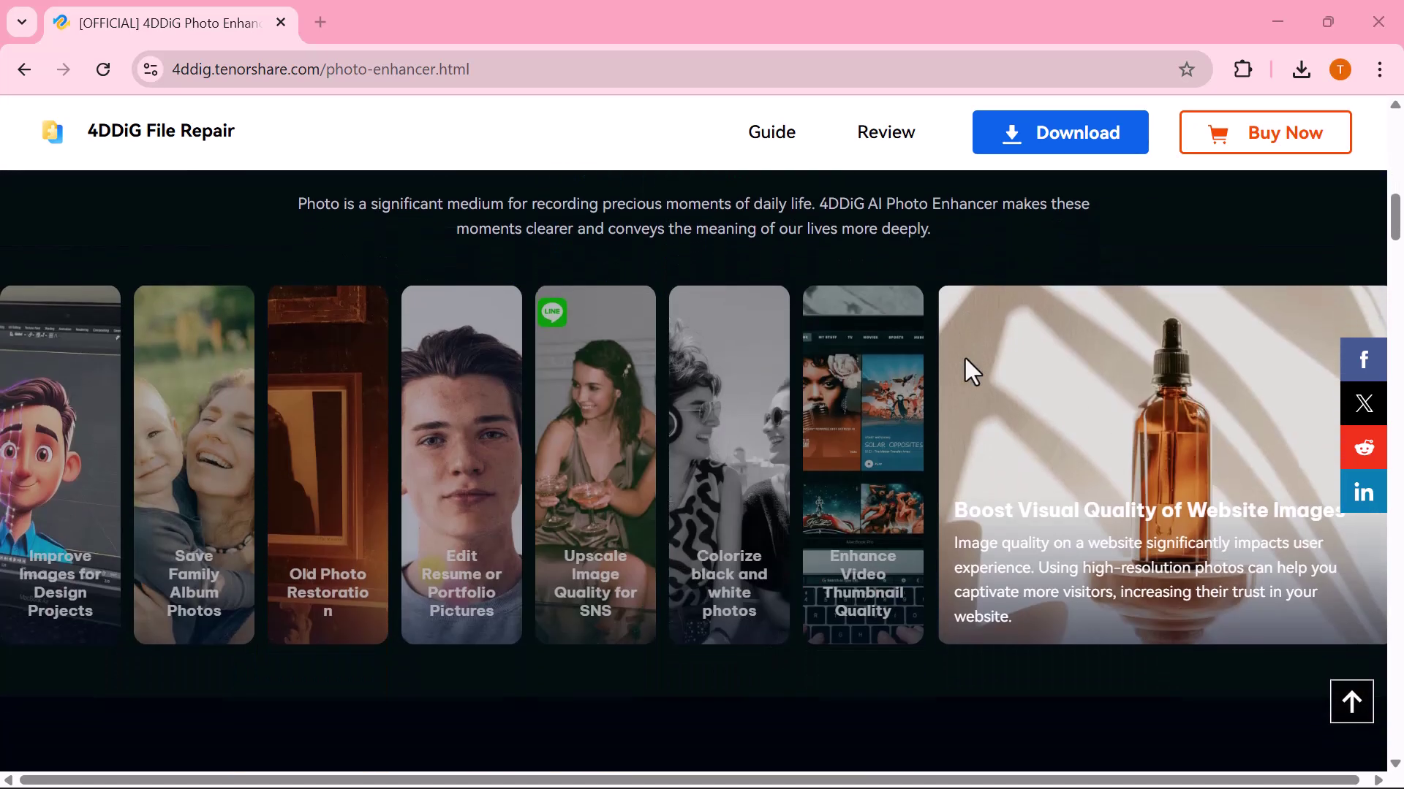